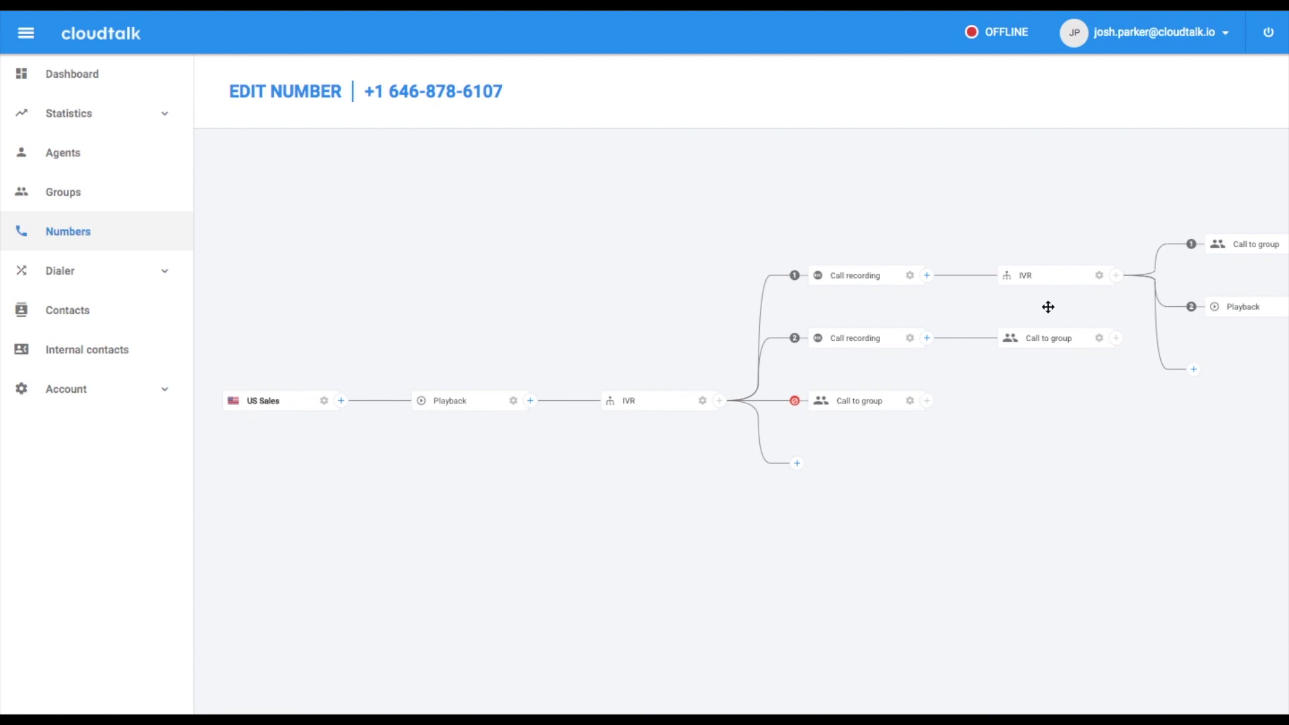
# Step: Pan the call-flow canvas to review the nested IVR branches
pyautogui.moveTo(1101, 314); pyautogui.dragTo(728, 331)
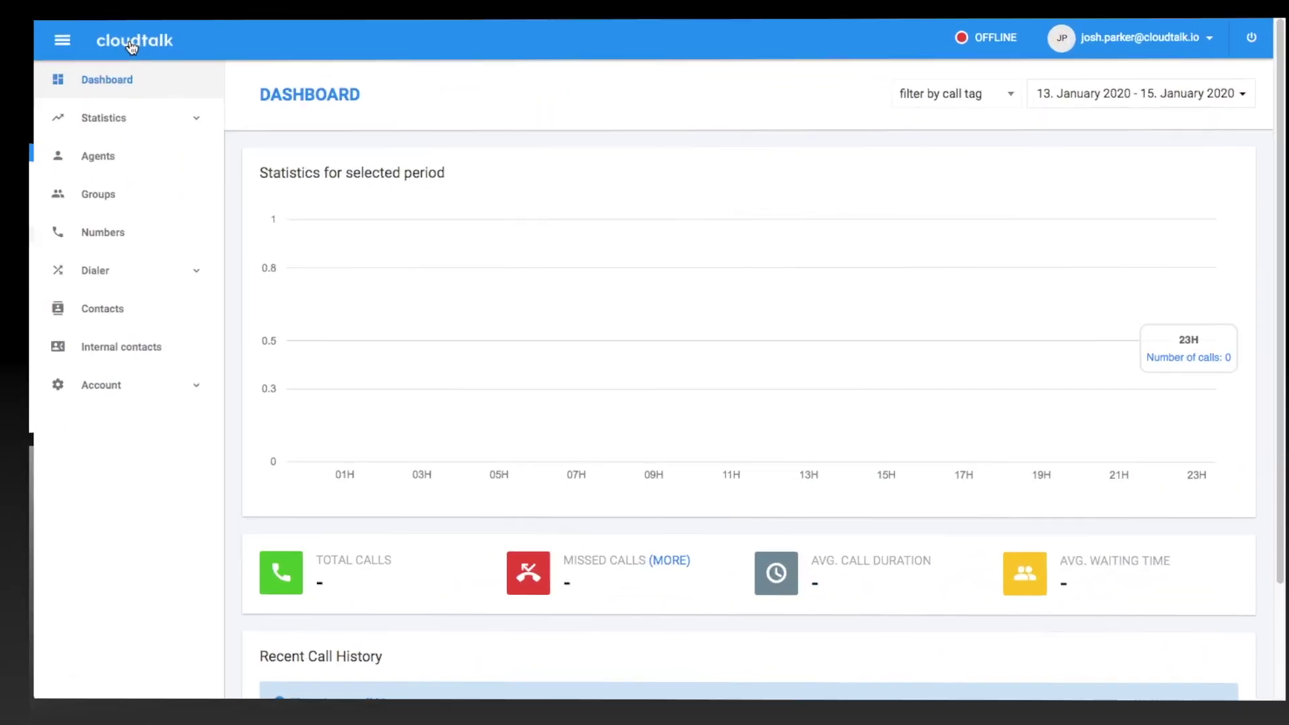
# Step: Reopen the US Sales number's call-flow editor from Numbers and confirm its settings
pyautogui.click(141, 240)
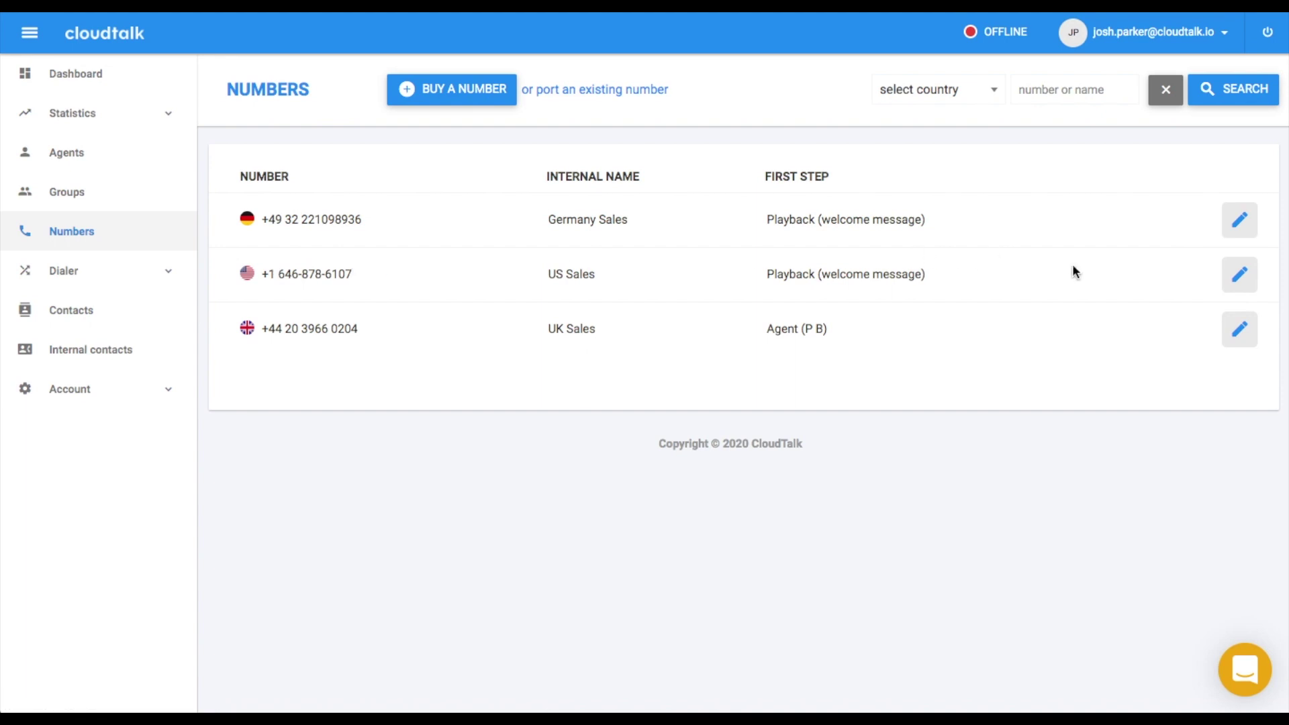
pyautogui.click(1240, 274)
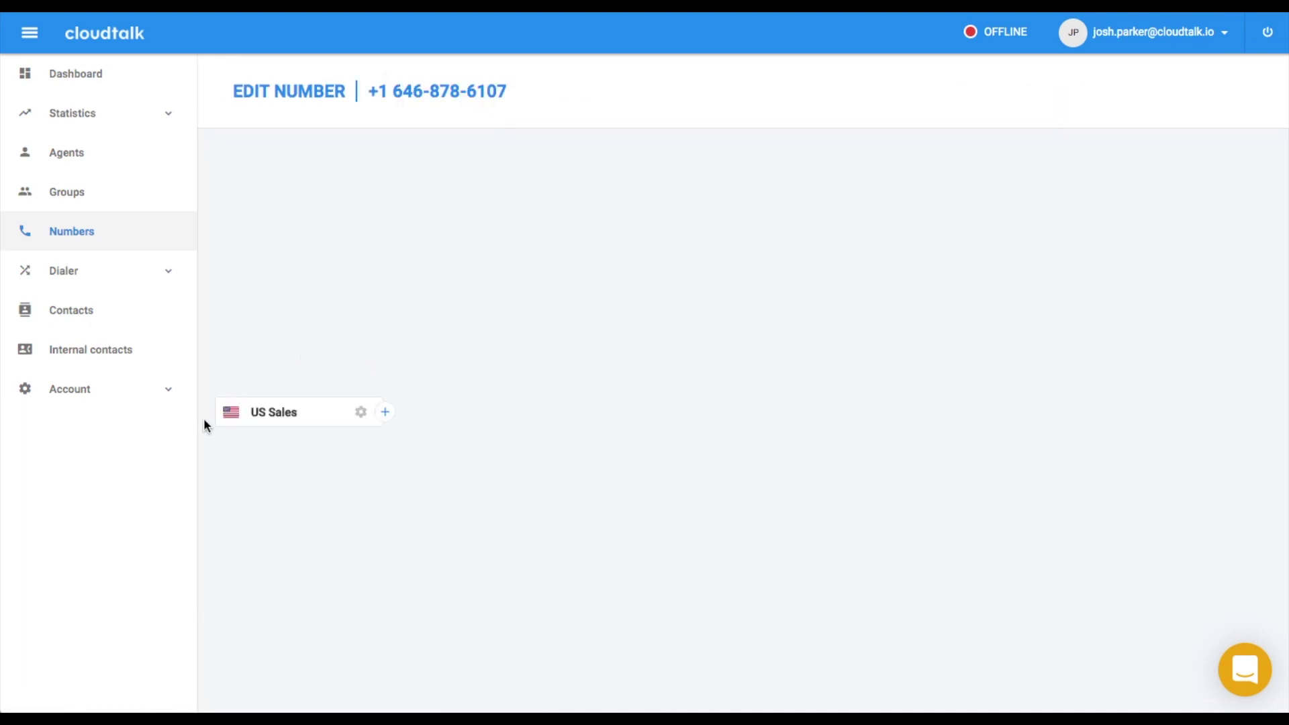
pyautogui.click(358, 414)
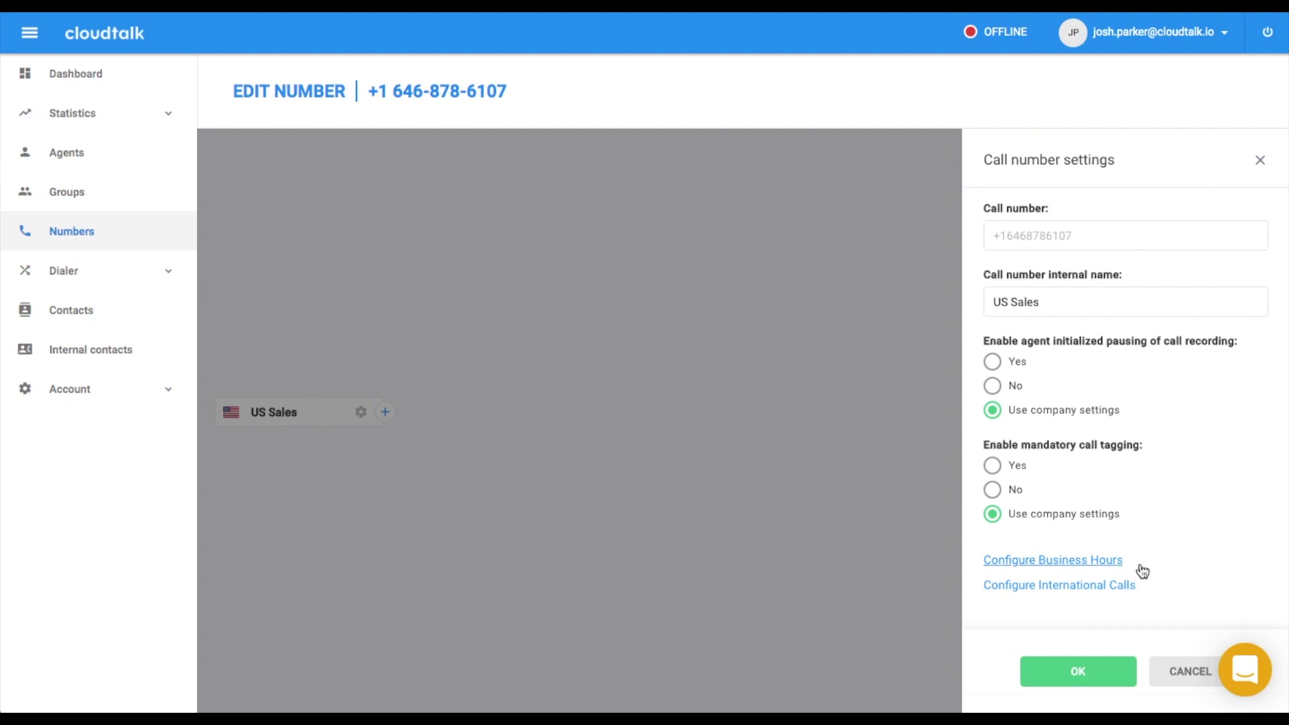
pyautogui.click(1091, 672)
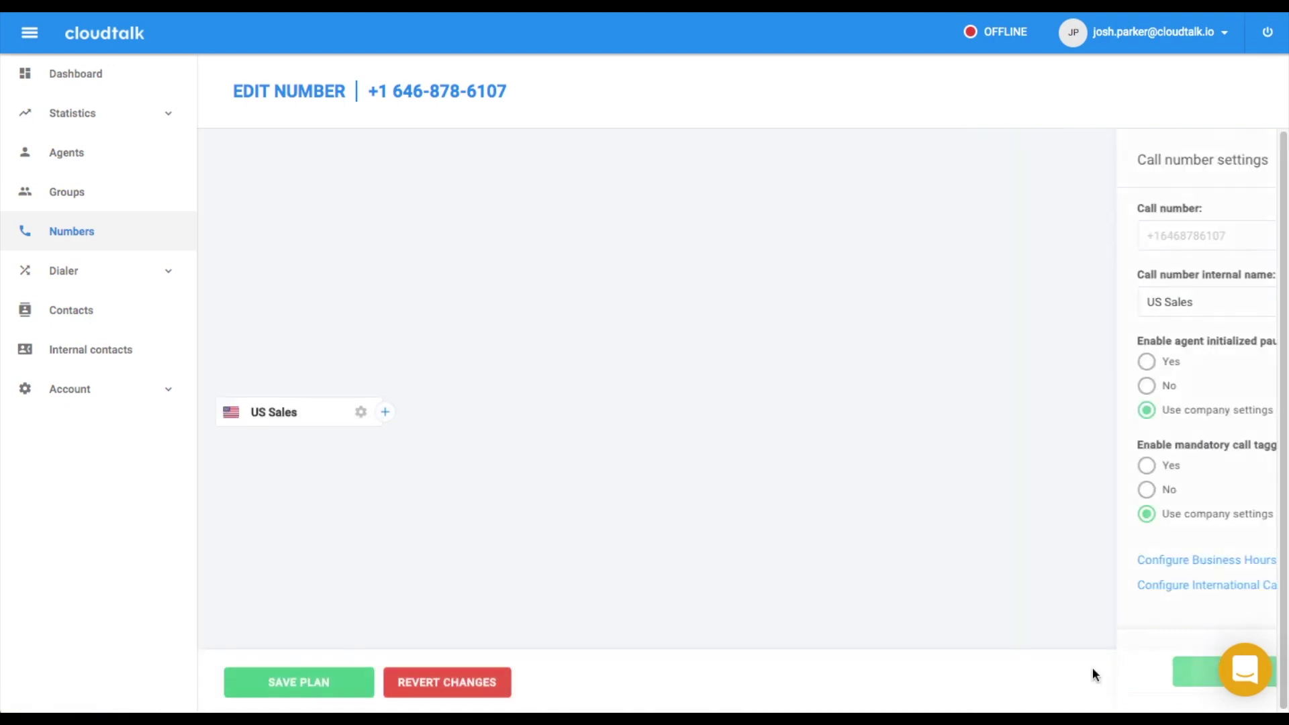
# Step: Add a Playback of 'welcome message' after US Sales, then check the Account Sounds library
pyautogui.click(386, 412)
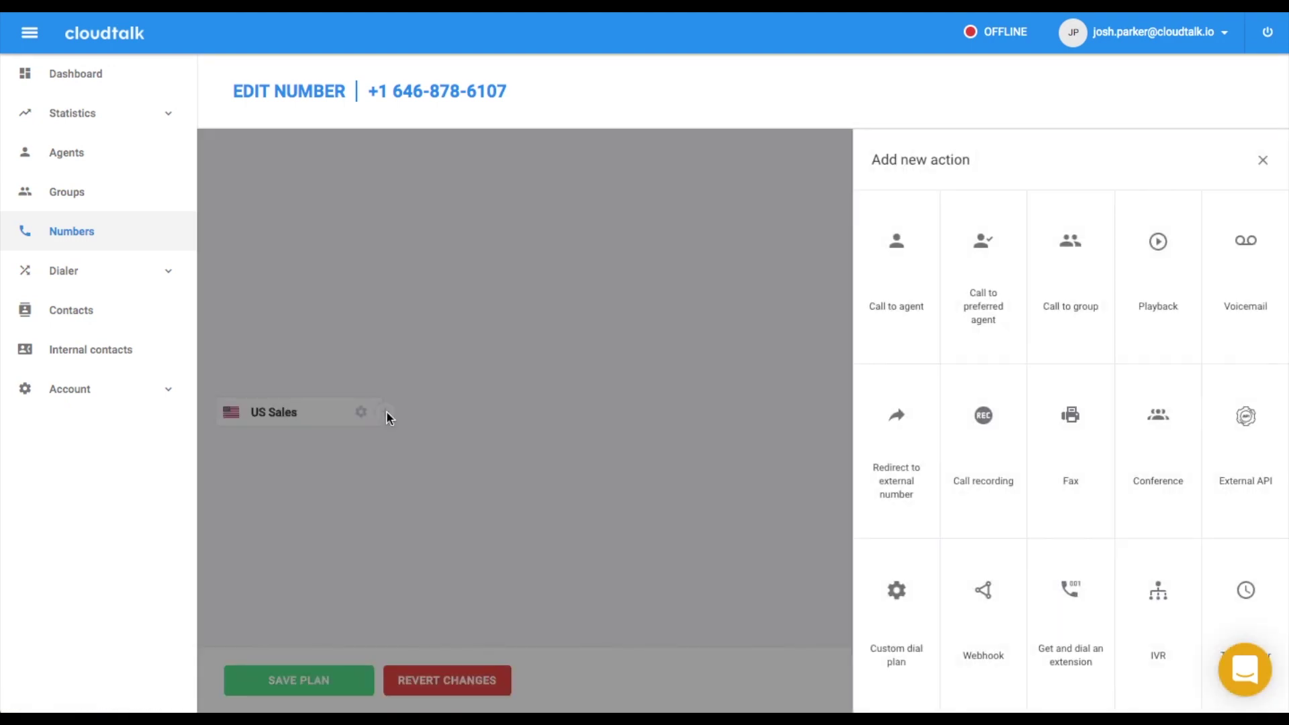
pyautogui.click(1159, 296)
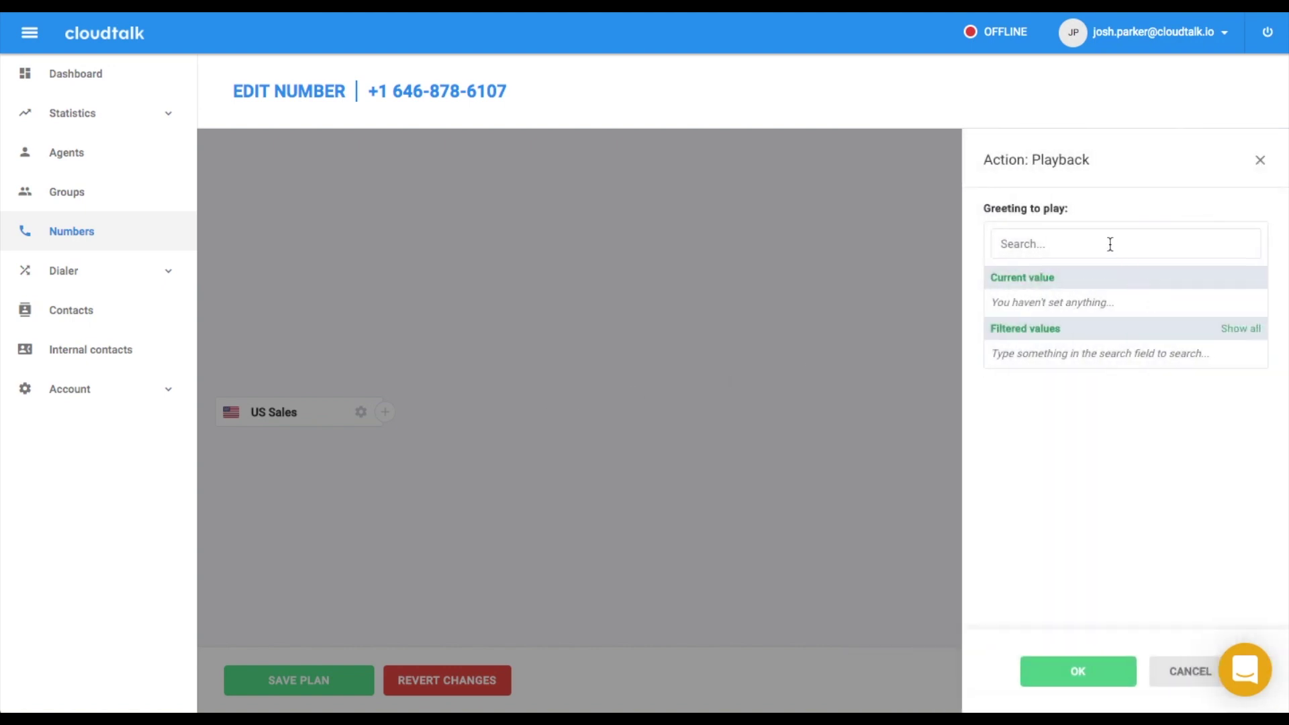
pyautogui.click(1108, 243)
pyautogui.write('welc')
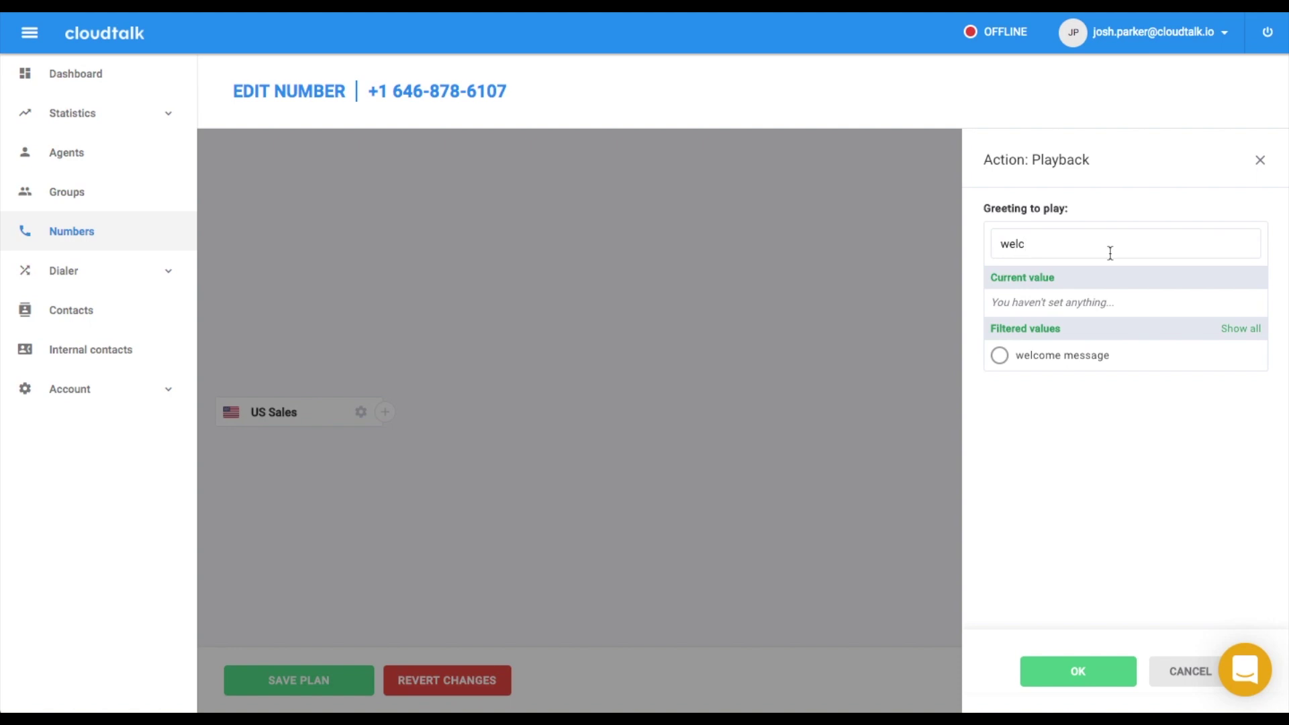
pyautogui.click(1000, 357)
pyautogui.click(1078, 671)
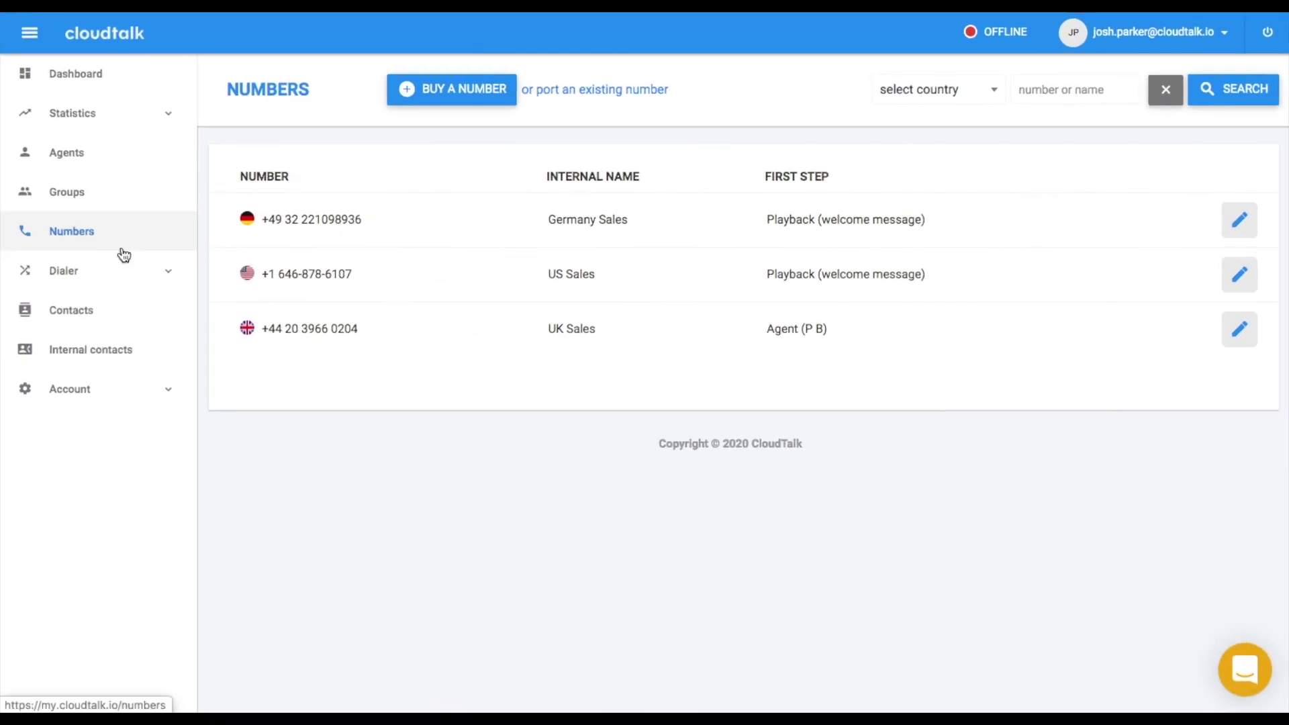
pyautogui.click(107, 395)
pyautogui.click(94, 463)
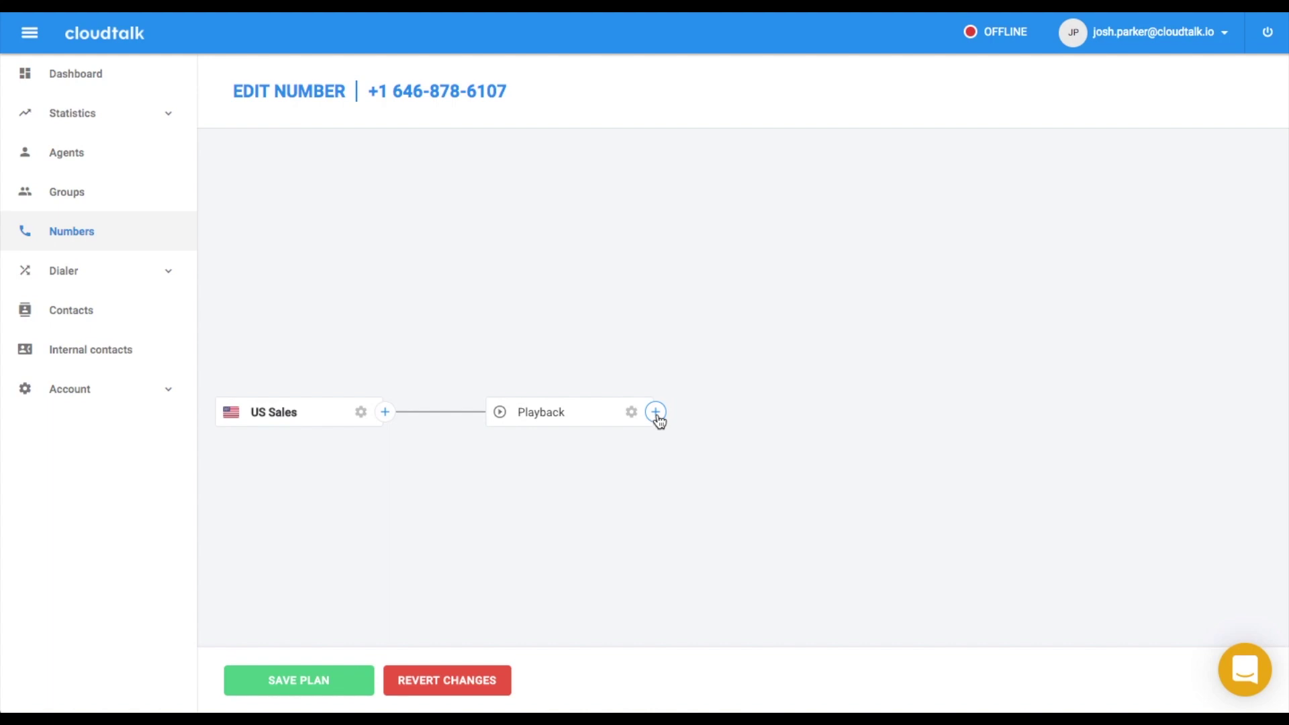
# Step: Add an IVR after the Playback using the 'IVR general' greeting with a 20-second wait
pyautogui.click(656, 412)
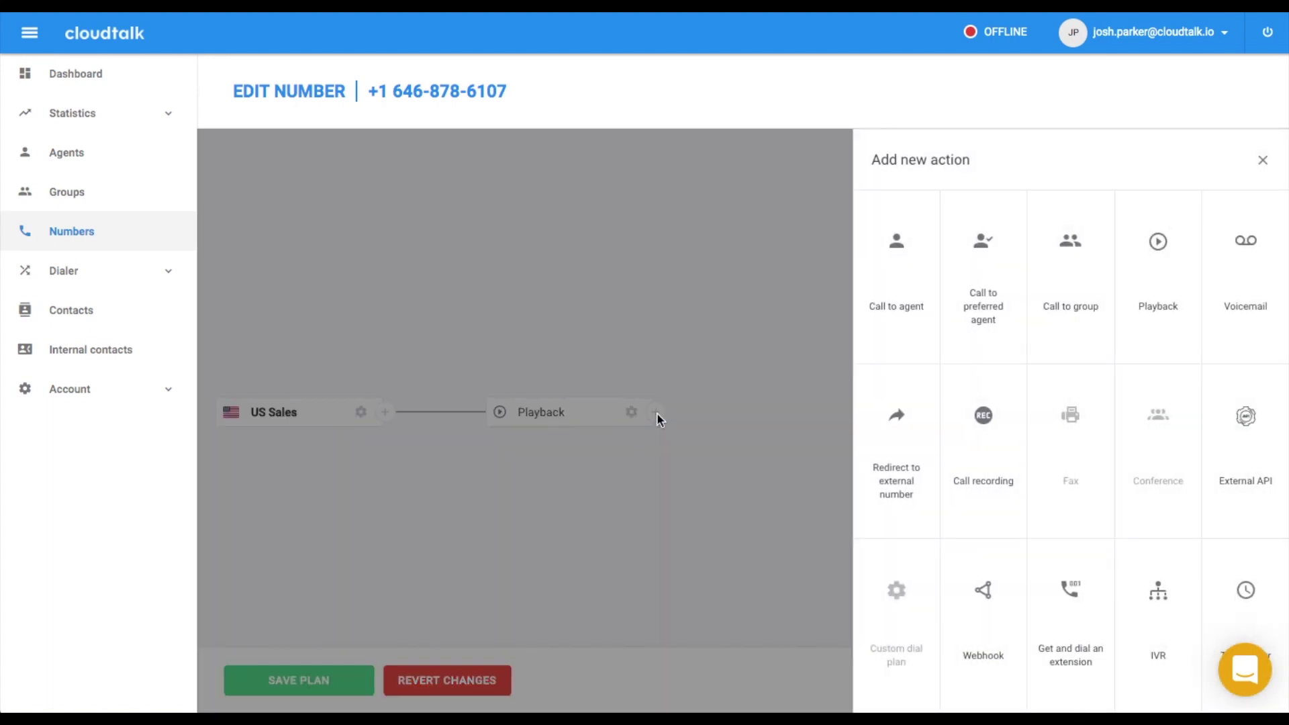
pyautogui.click(1155, 615)
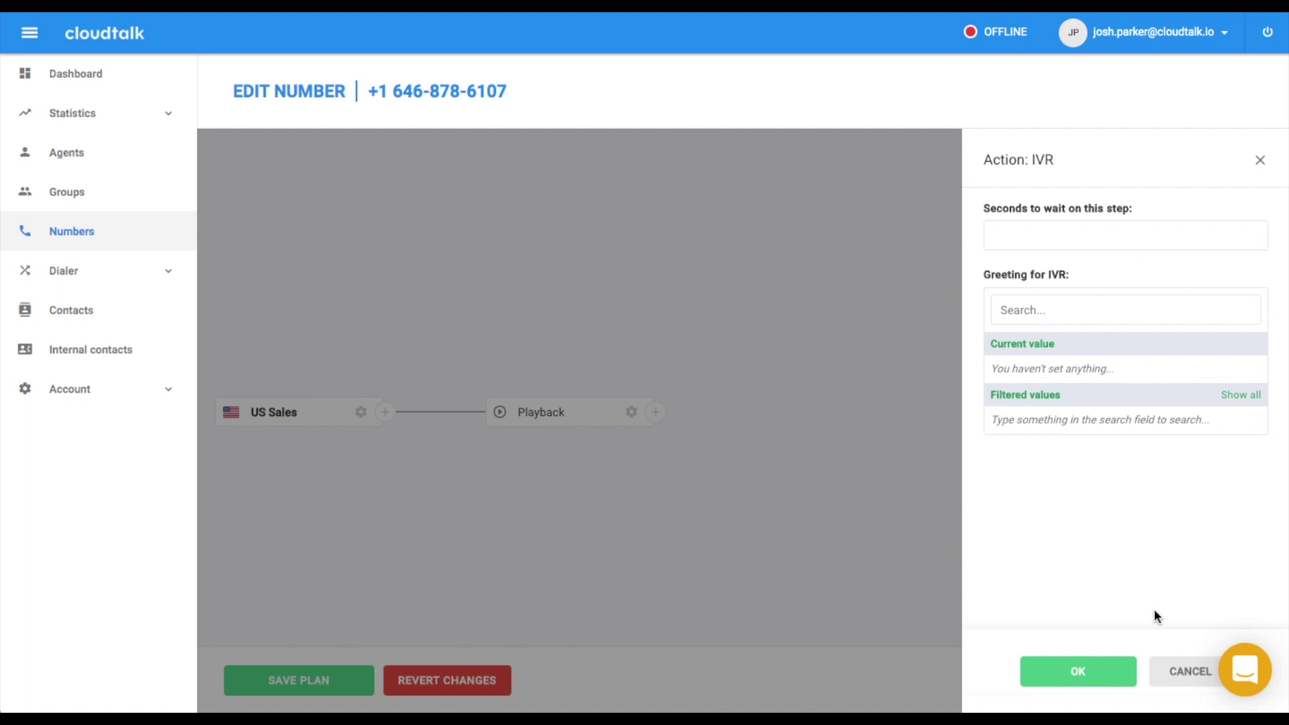
pyautogui.click(1034, 311)
pyautogui.write('IVR')
pyautogui.click(1000, 445)
pyautogui.click(1057, 238)
pyautogui.write('20')
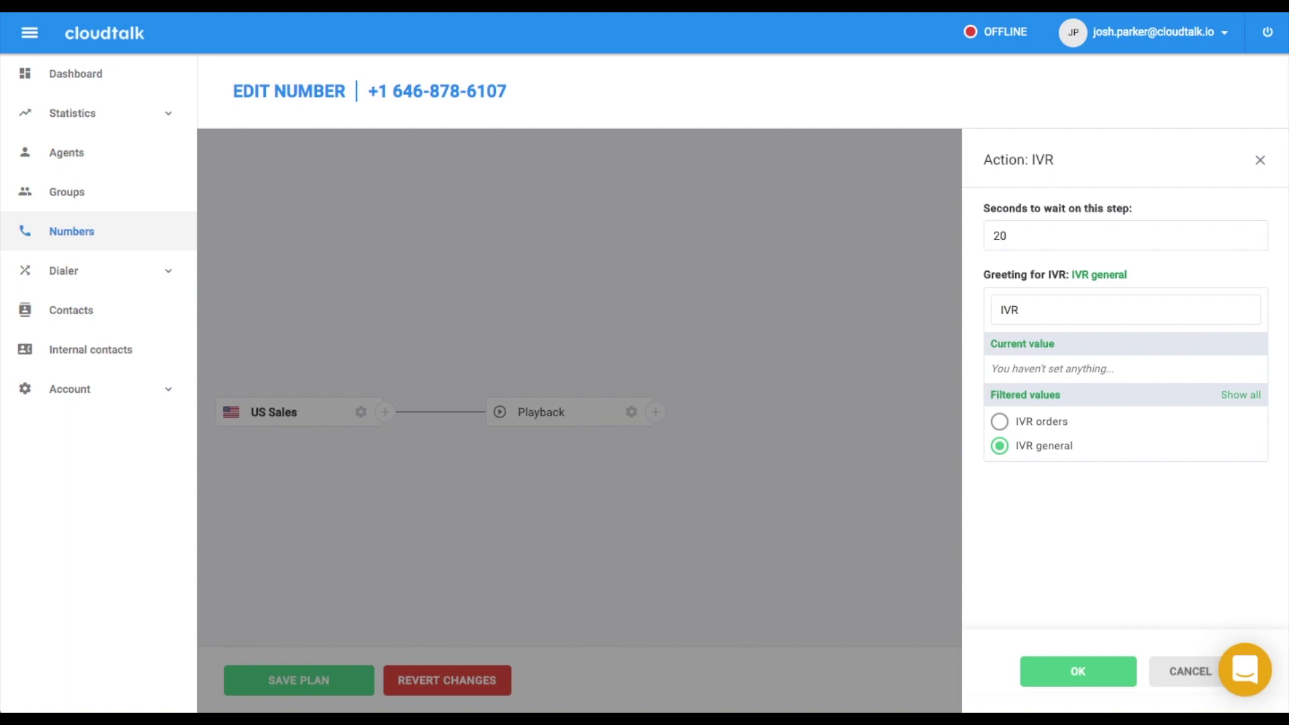
pyautogui.click(1069, 673)
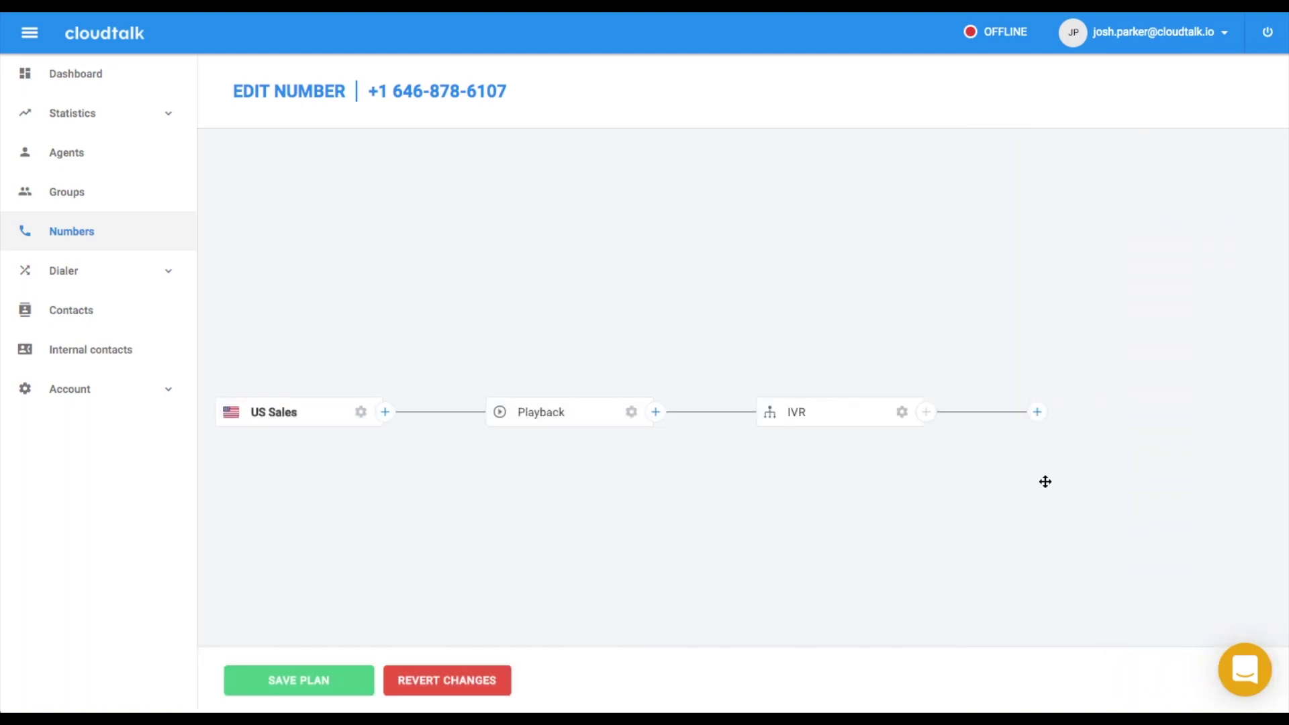
# Step: Route IVR key 1 to a Call recording step, leaving recording disabled
pyautogui.click(1038, 413)
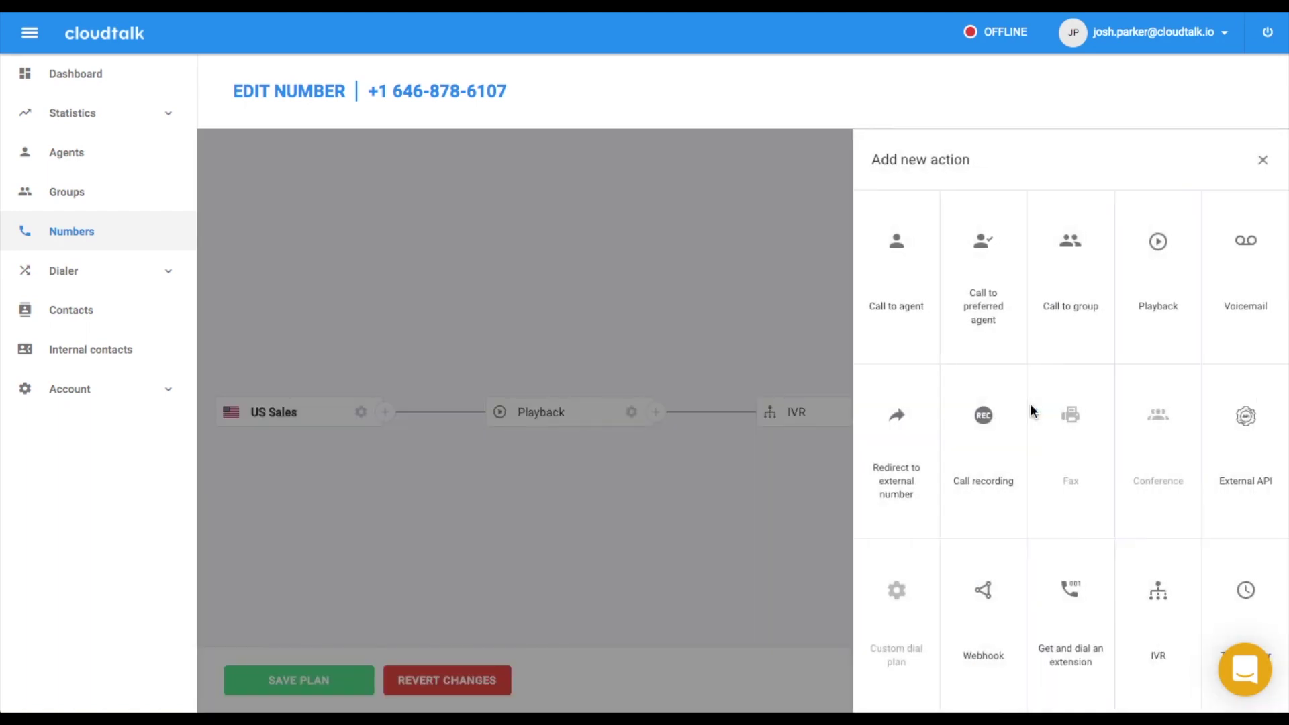
pyautogui.click(989, 435)
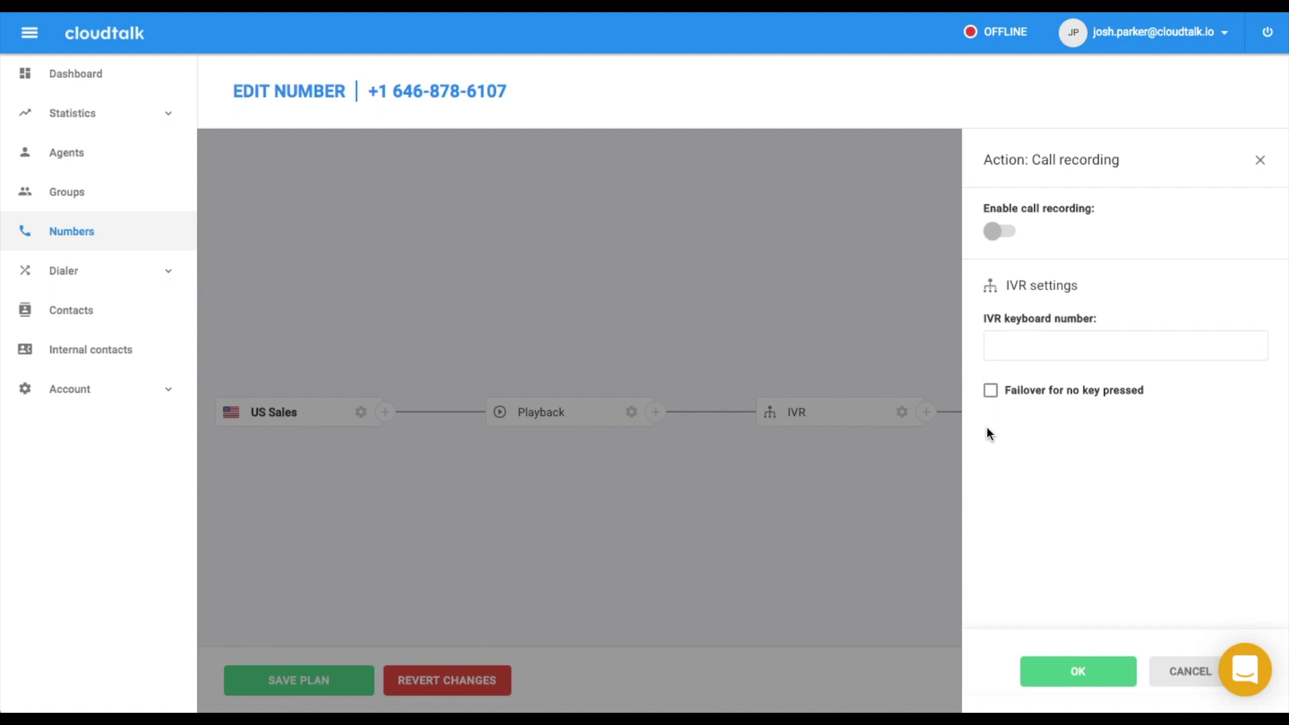
pyautogui.write('1')
pyautogui.click(1064, 670)
pyautogui.click(865, 397)
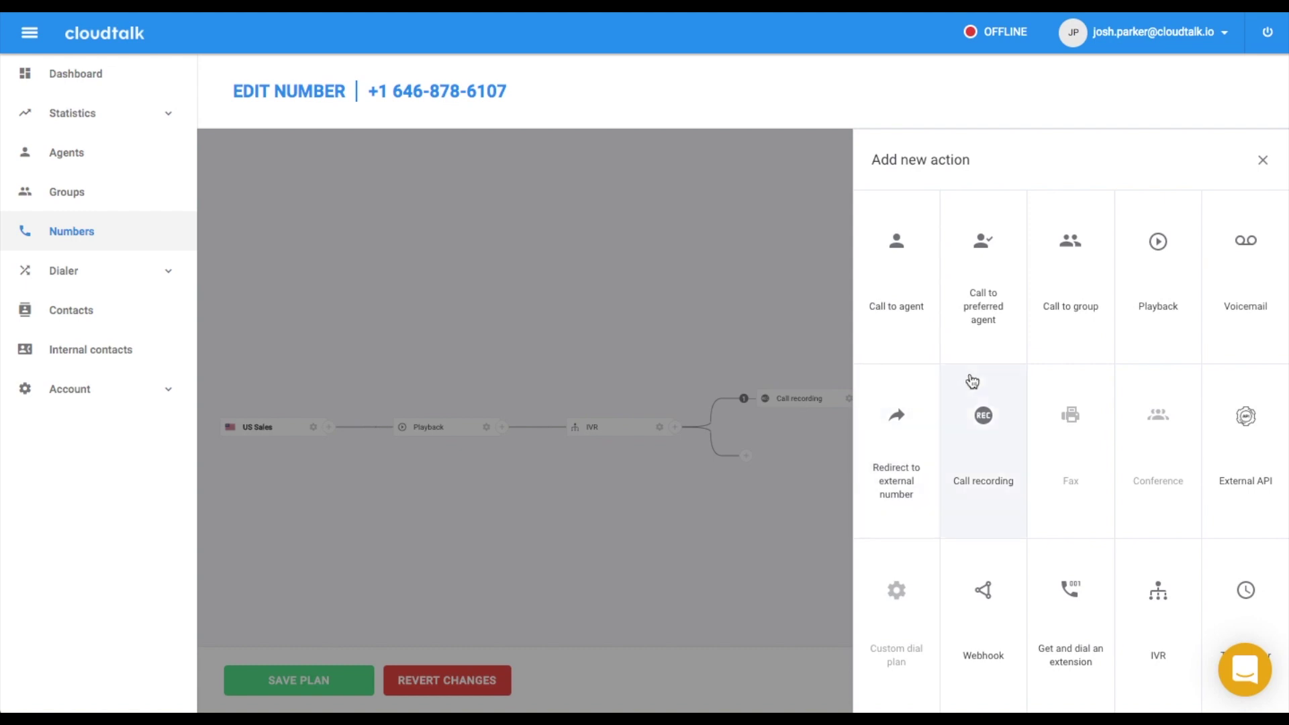
# Step: Add a nested IVR after Call recording with the 'IVR orders' greeting and a 20-second wait
pyautogui.click(1163, 618)
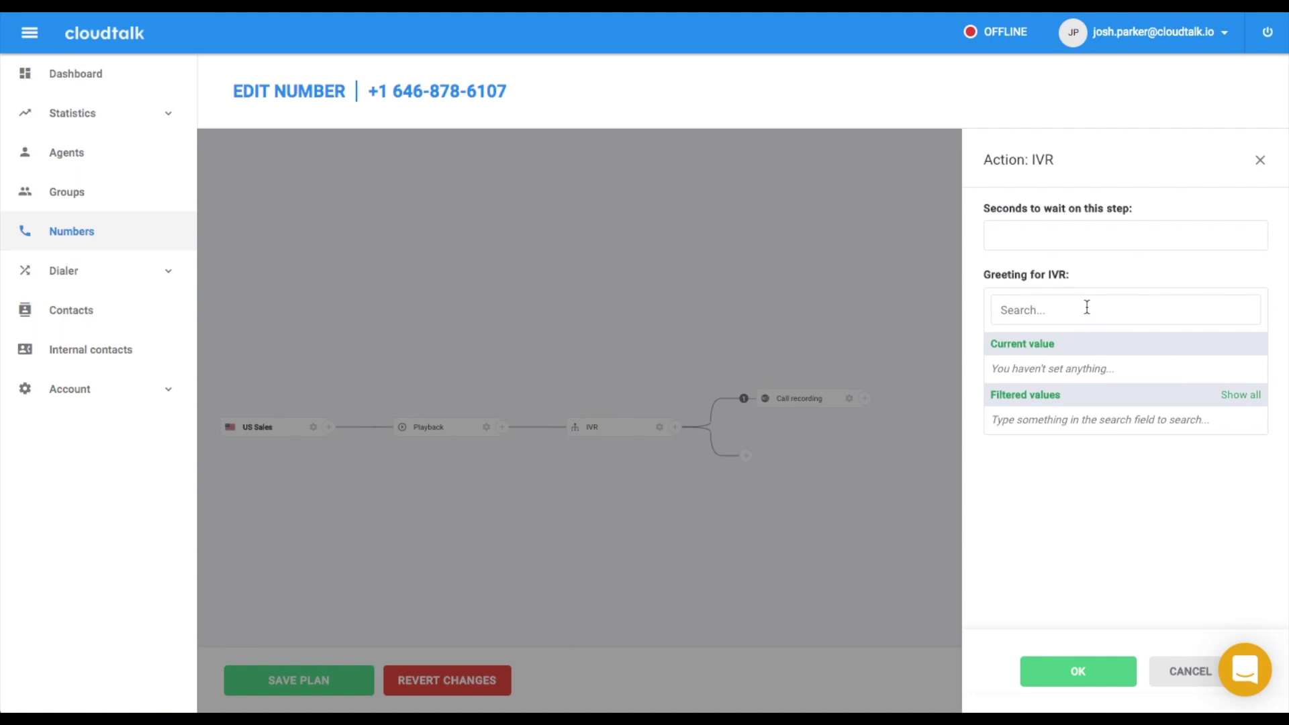
pyautogui.write('IVR')
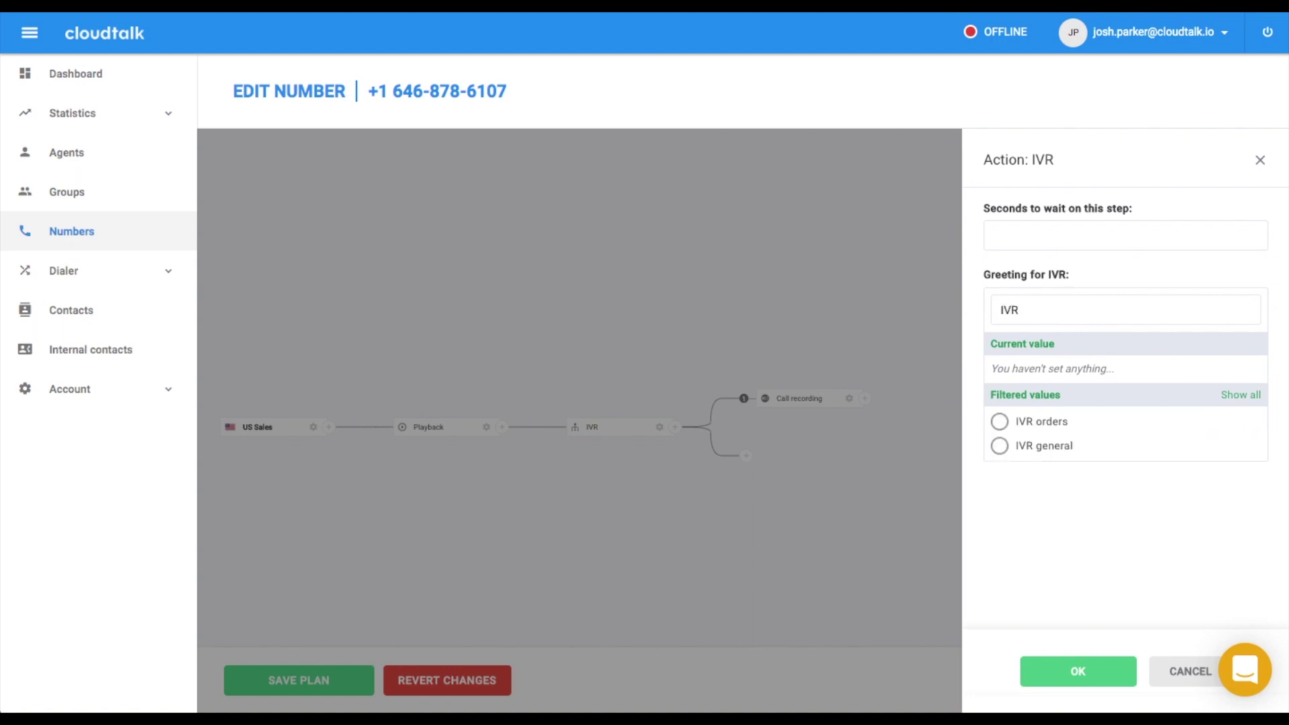
pyautogui.click(1039, 427)
pyautogui.write('20')
pyautogui.click(1065, 675)
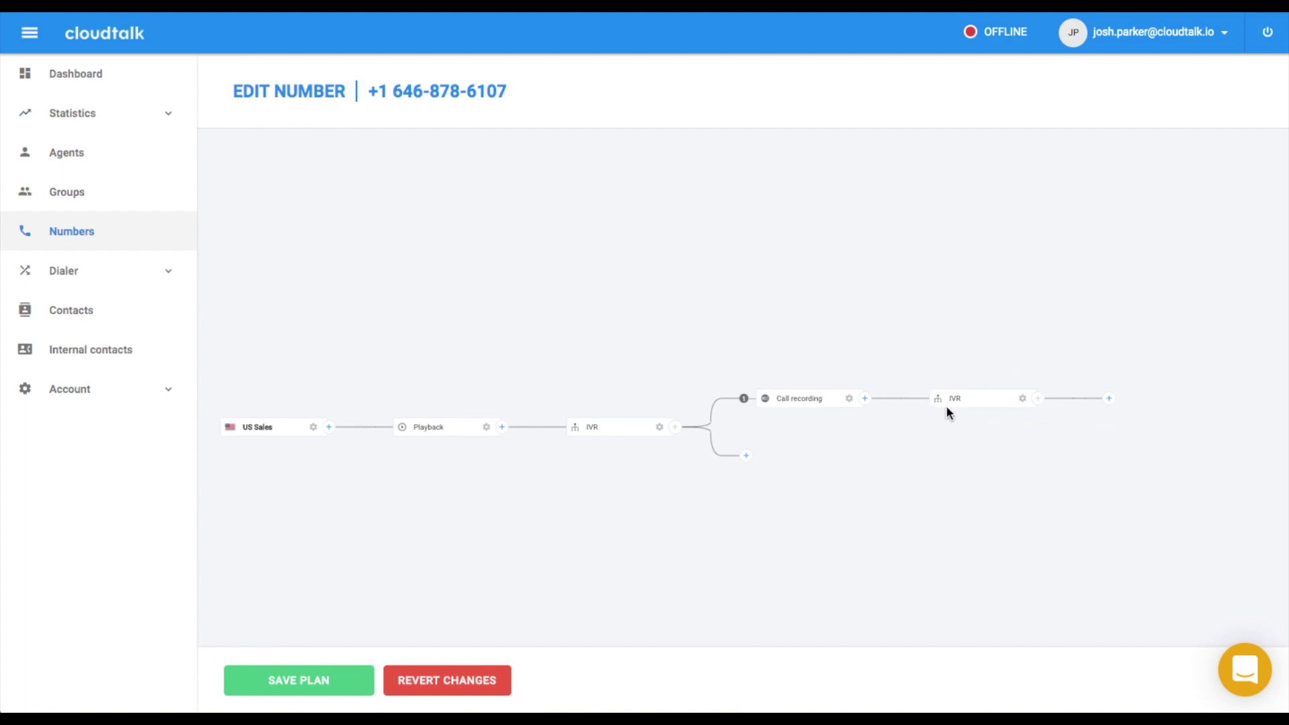
# Step: Route nested IVR key 1 to a Call to group step ringing Sales for 20 seconds
pyautogui.click(1109, 399)
pyautogui.click(1080, 290)
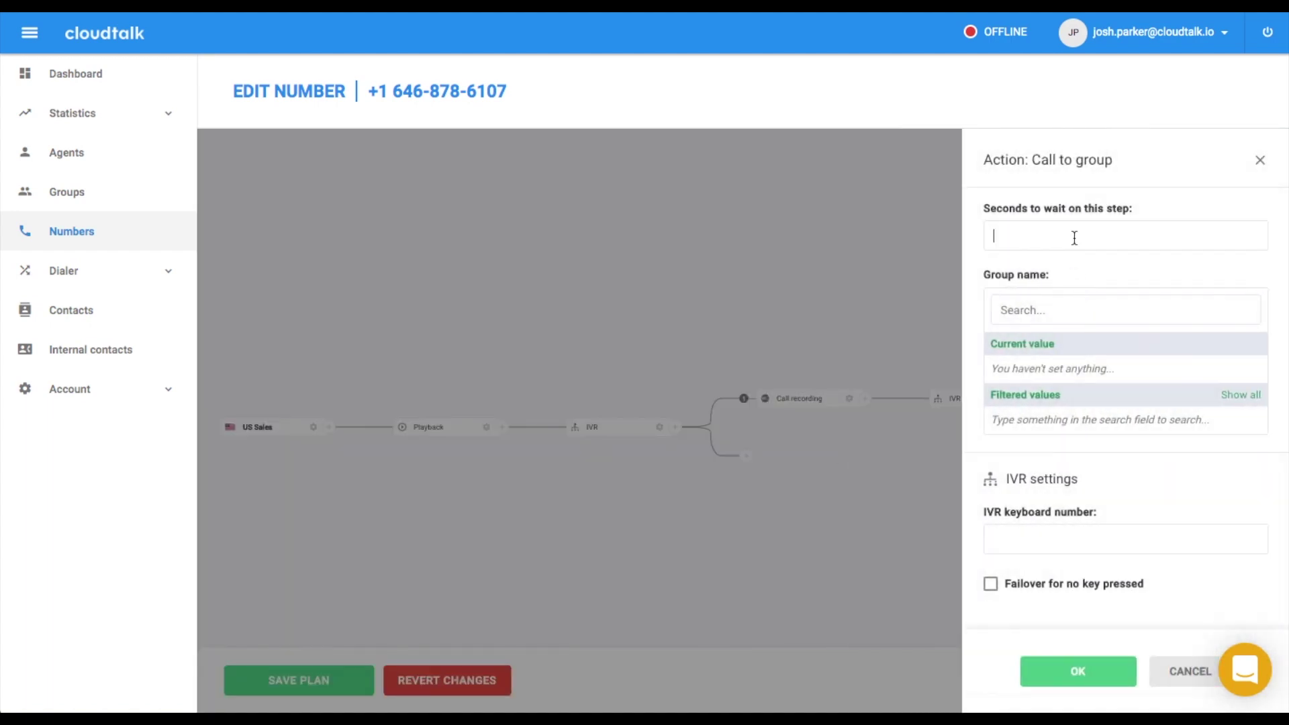
pyautogui.click(1074, 238)
pyautogui.write('20')
pyautogui.click(1058, 310)
pyautogui.write('sal')
pyautogui.click(1000, 421)
pyautogui.click(1025, 540)
pyautogui.write('1')
pyautogui.click(1059, 669)
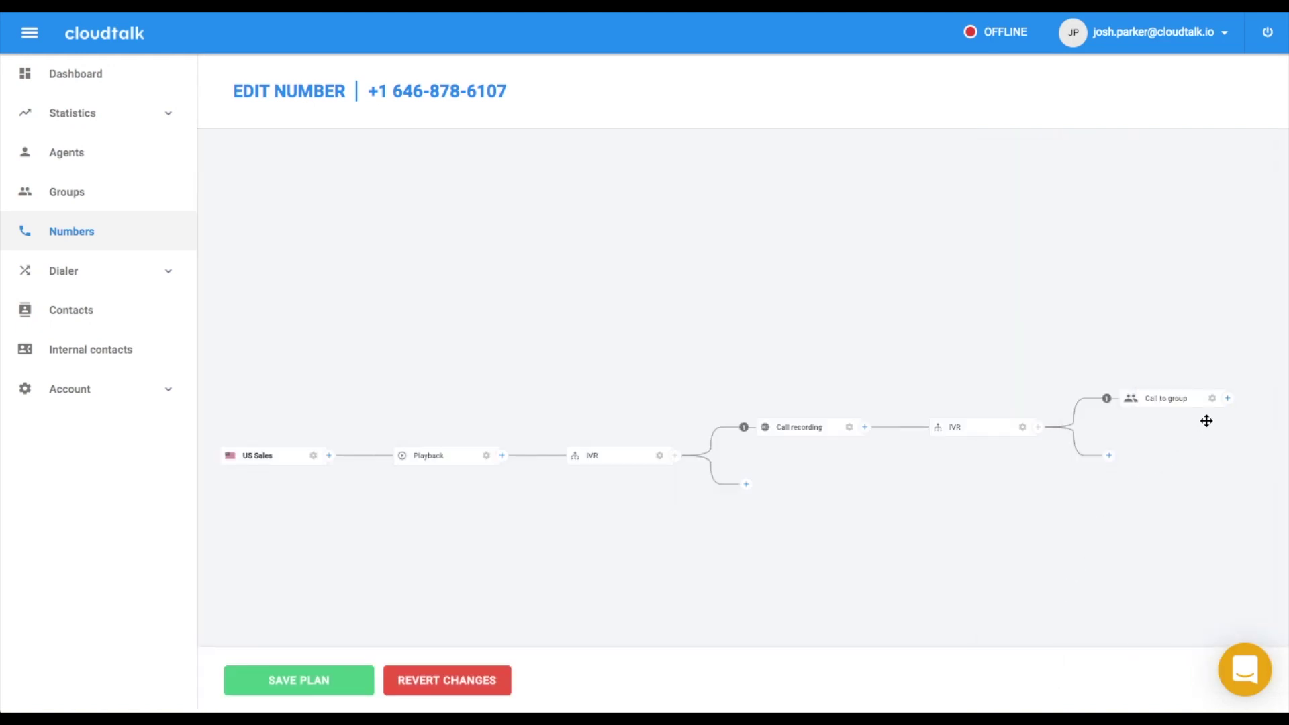
# Step: Add a Voicemail step using the Sales group box, emailing agents with the recording attached
pyautogui.click(1228, 399)
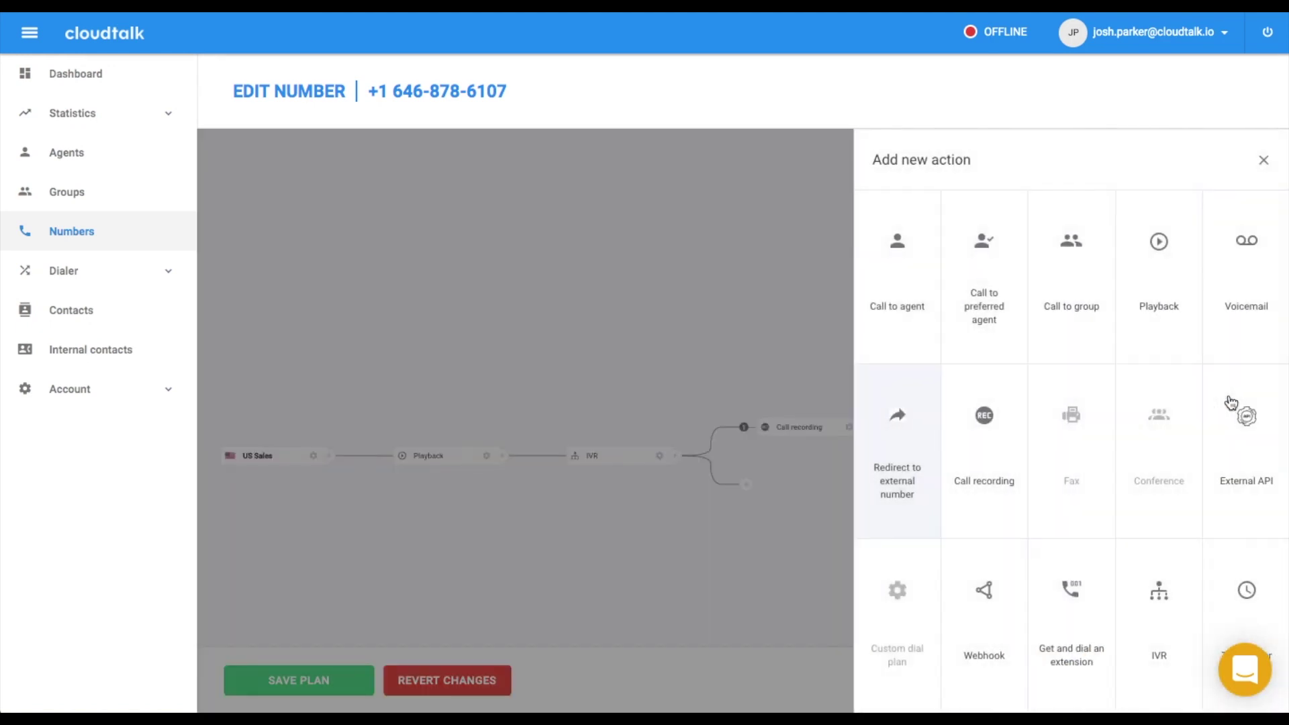
pyautogui.click(1232, 303)
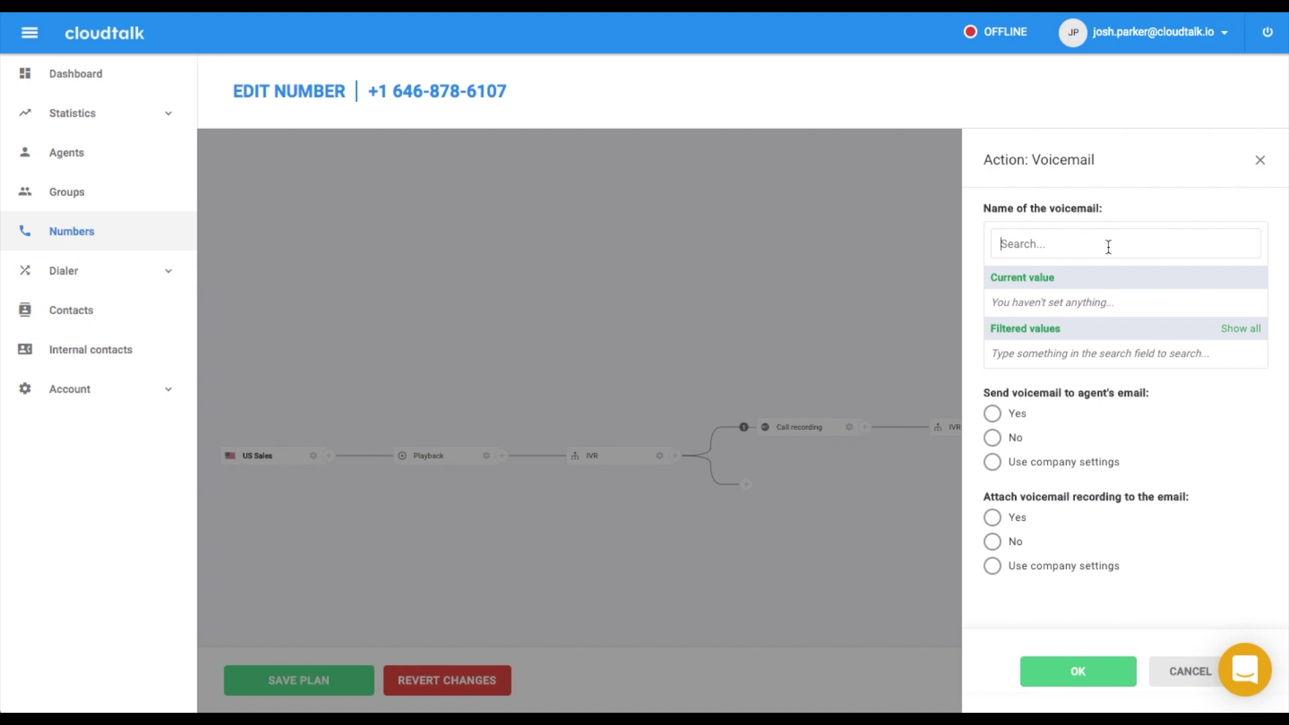
pyautogui.write('sa')
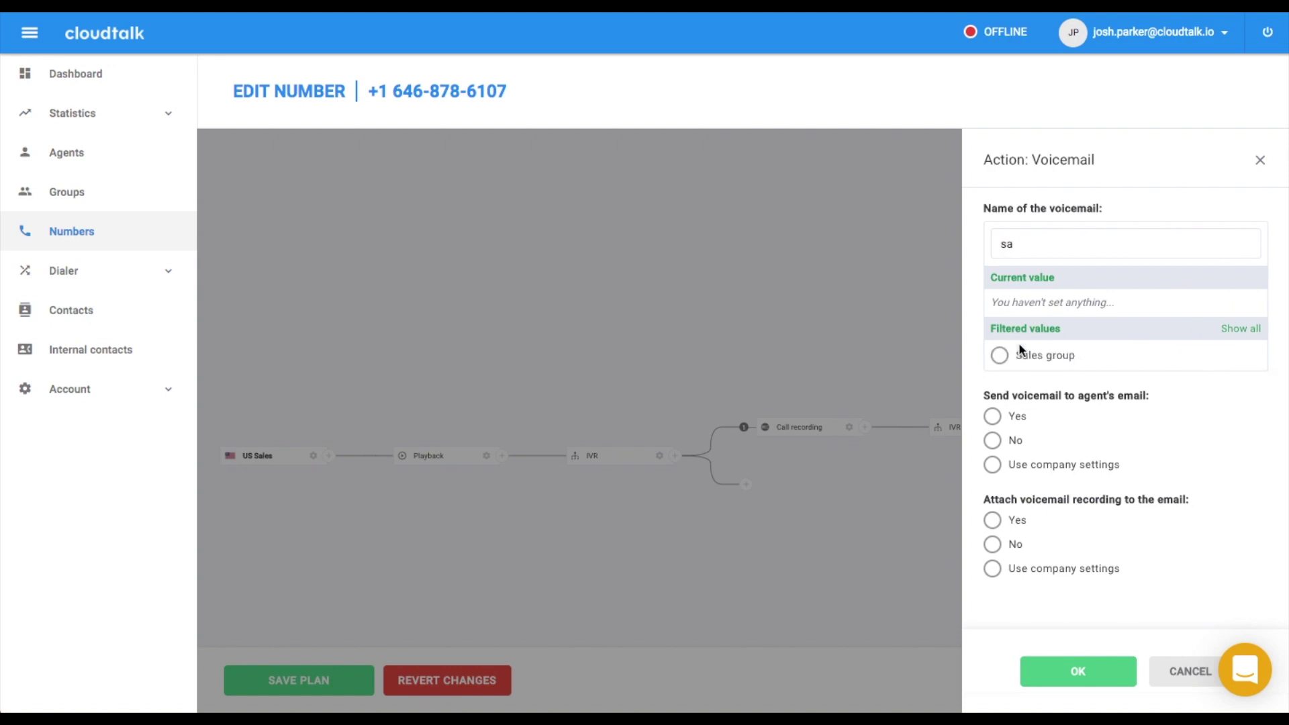
pyautogui.click(1019, 356)
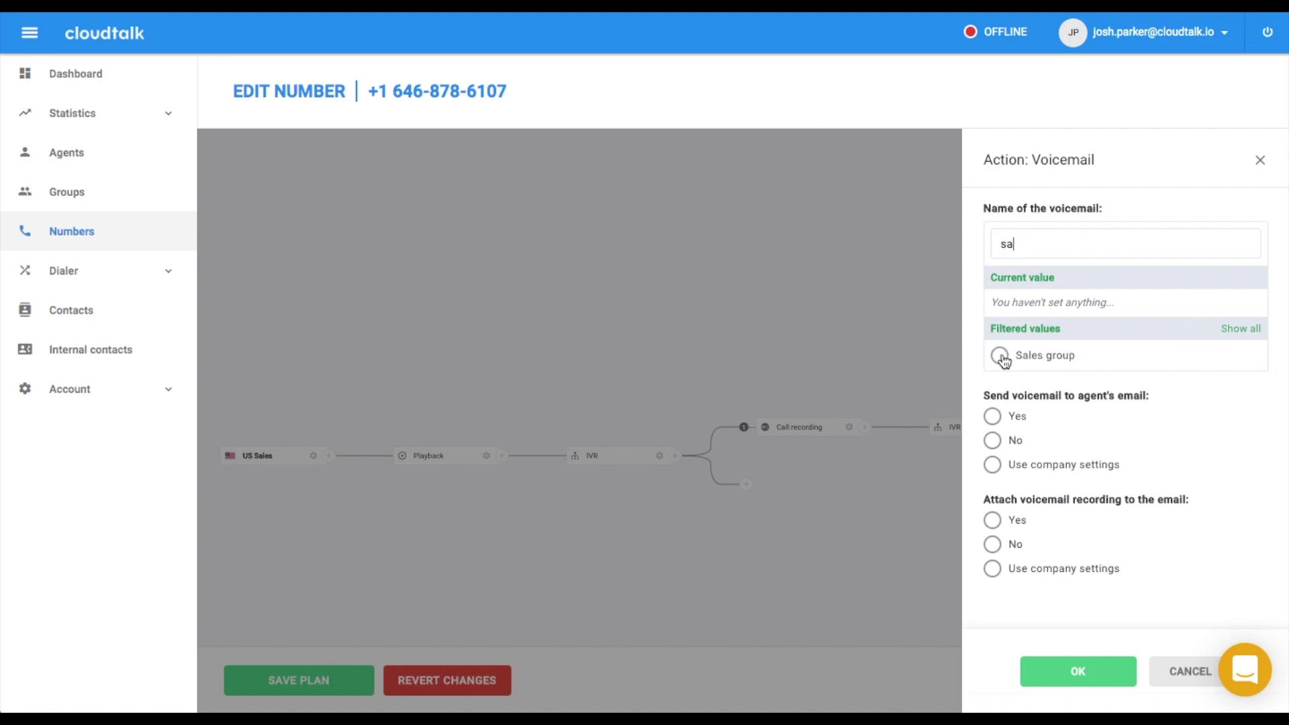
pyautogui.click(994, 416)
pyautogui.click(994, 520)
# Step: Confirm the voicemail, then add a key 2 Playback of the 'order number' greeting on the nested IVR
pyautogui.click(1078, 672)
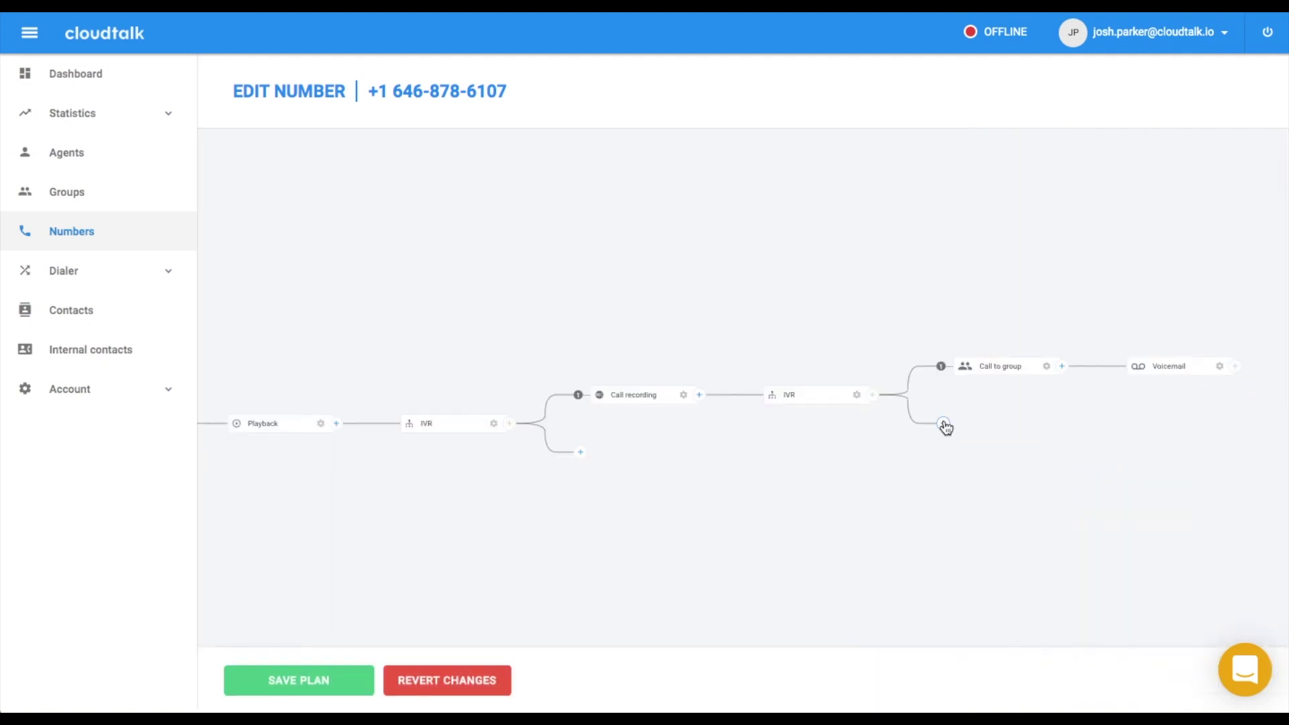
pyautogui.click(944, 423)
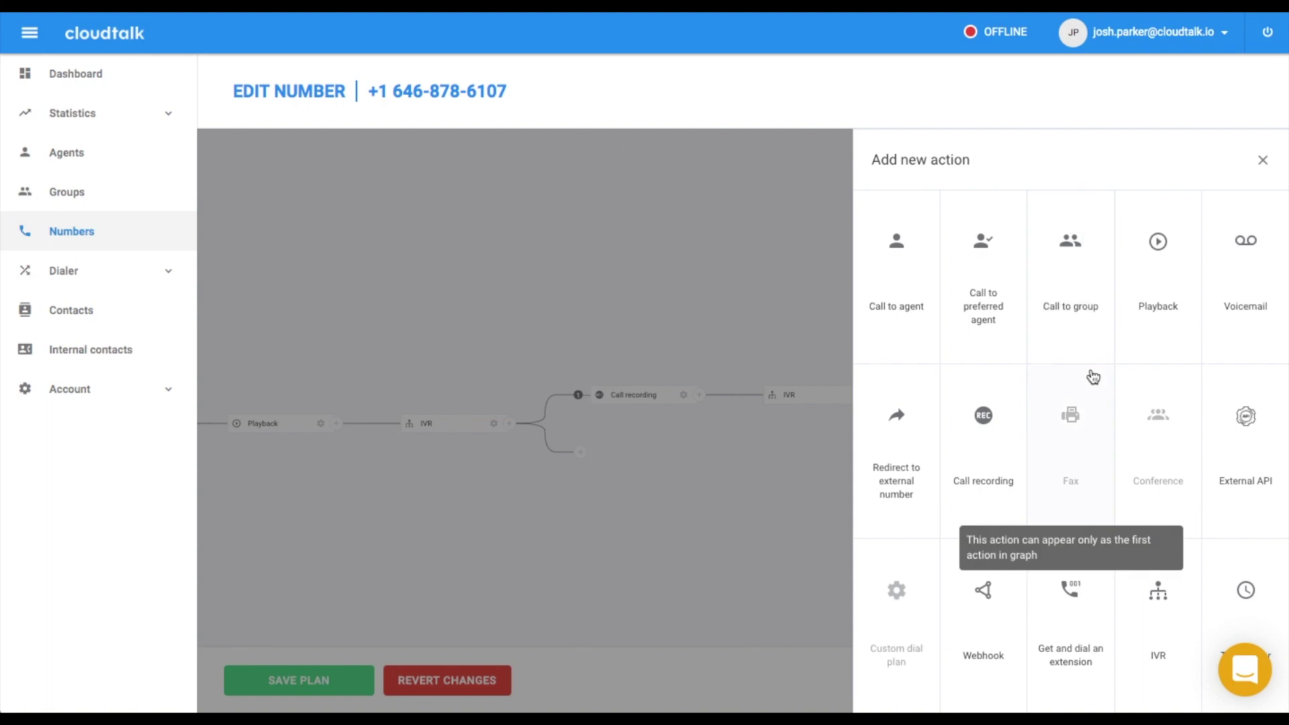
pyautogui.click(1185, 289)
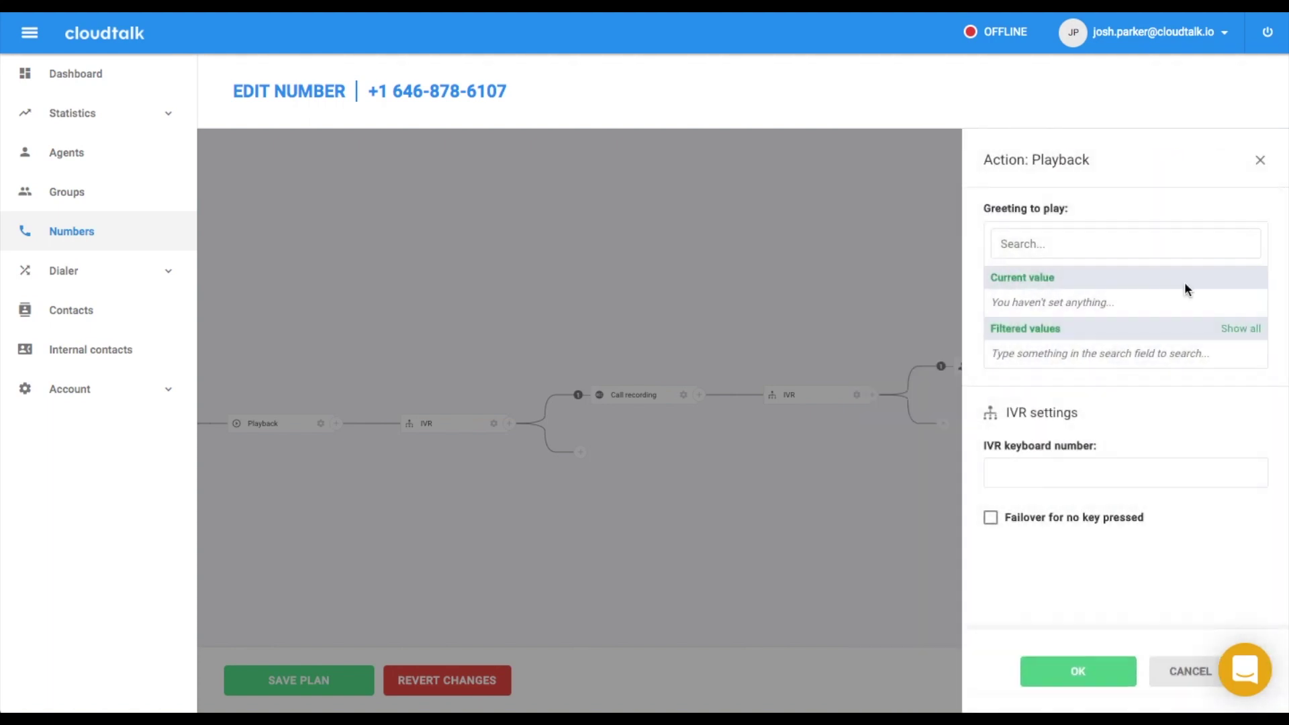
pyautogui.write('order')
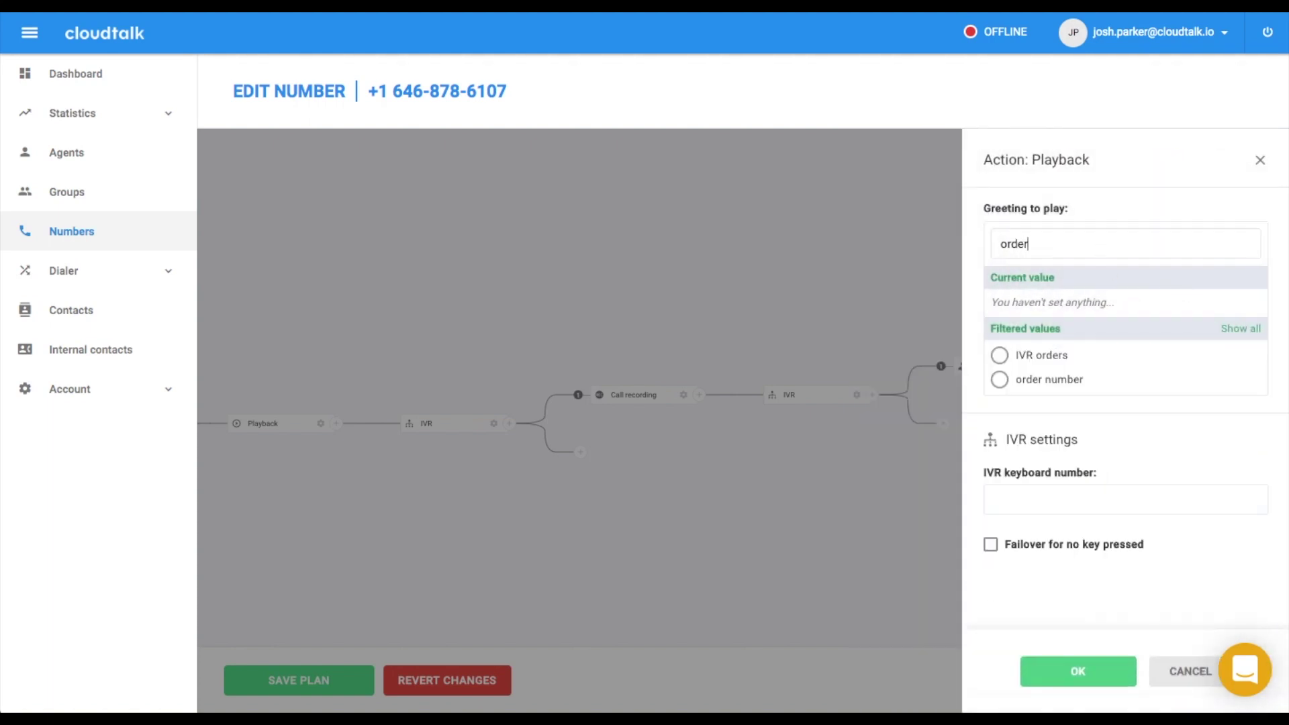
pyautogui.click(1037, 381)
pyautogui.click(1027, 490)
pyautogui.write('2')
pyautogui.click(1096, 669)
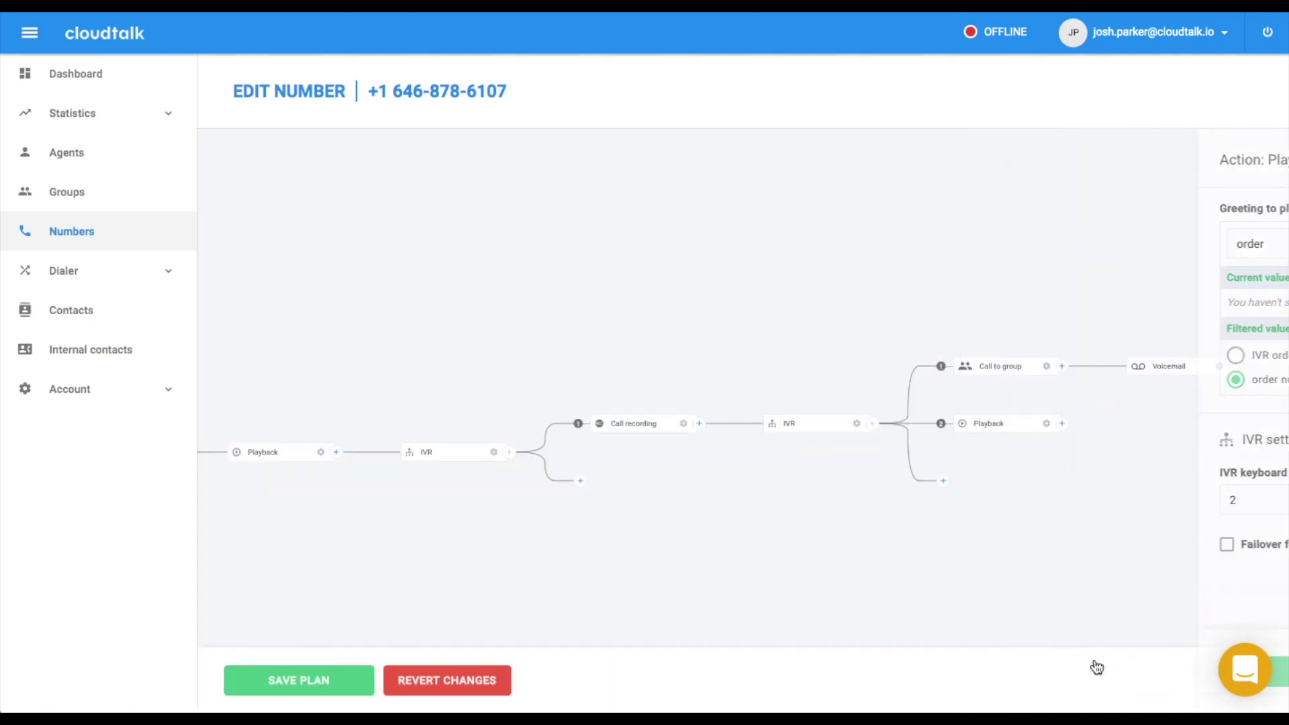
# Step: Follow that Playback with a Call to group step ringing Support for 20 seconds
pyautogui.click(1061, 423)
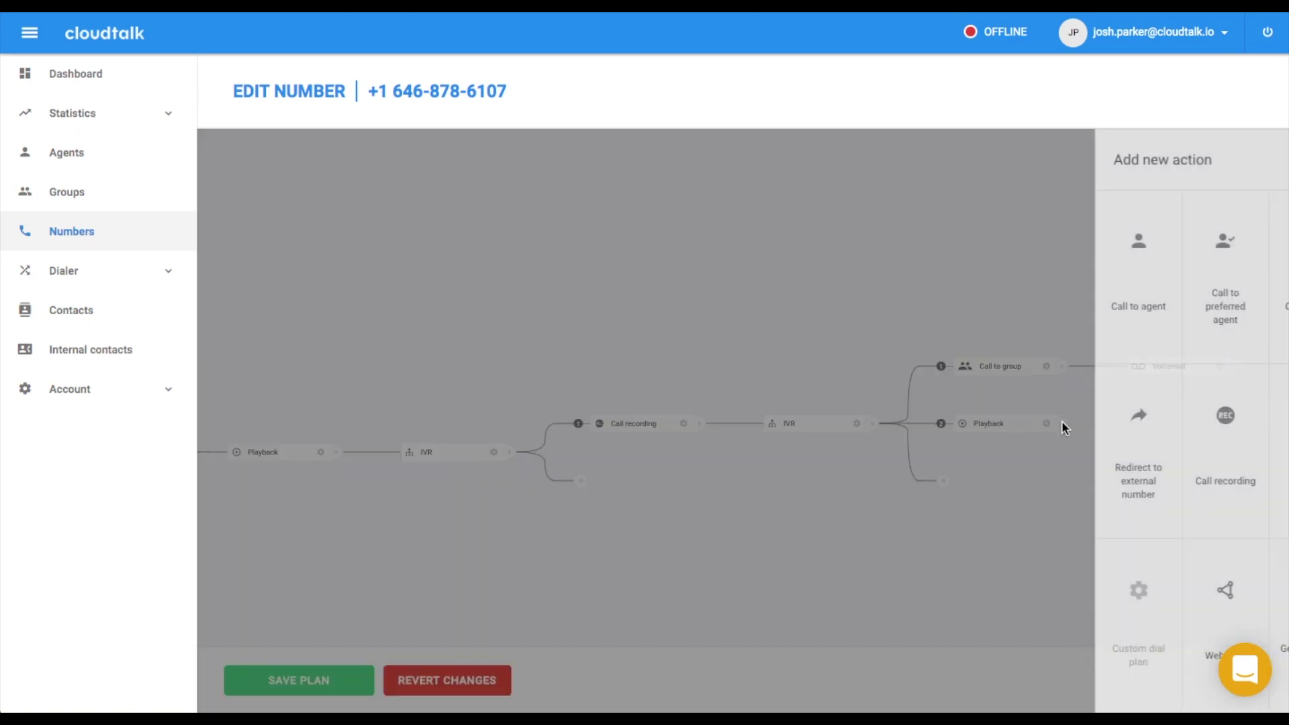
pyautogui.click(1062, 288)
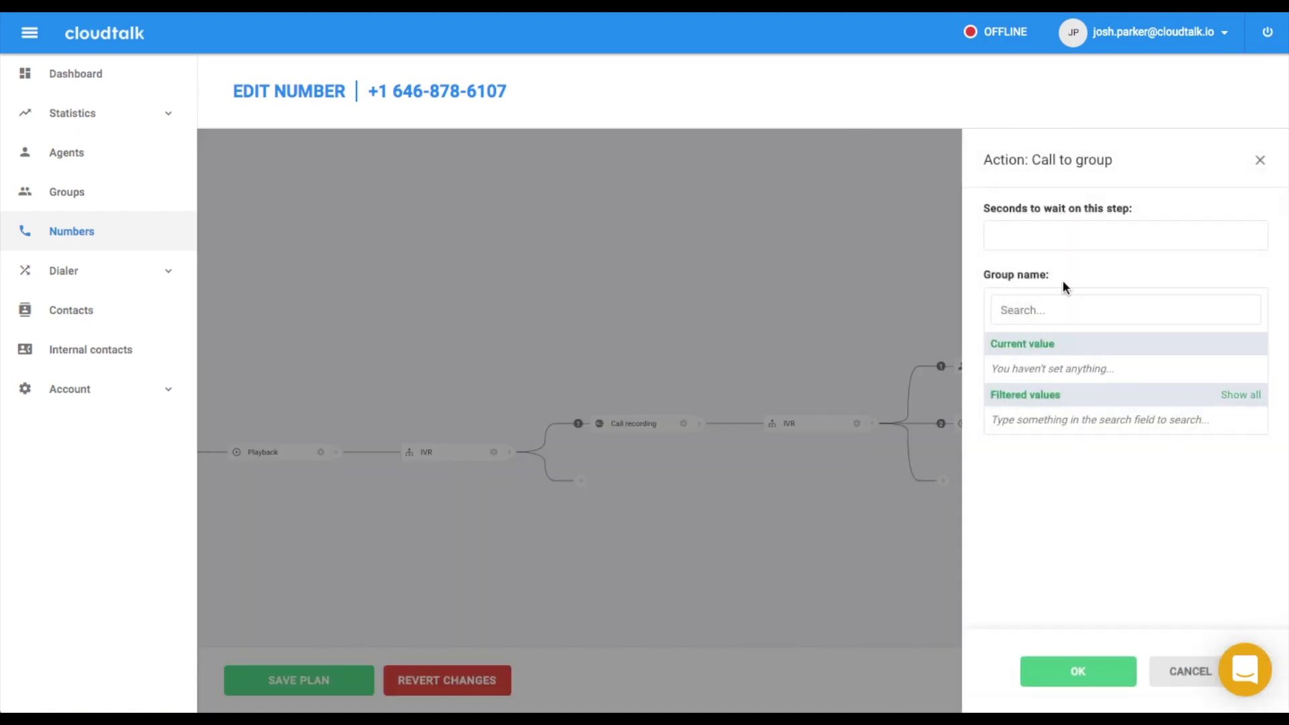
pyautogui.click(1060, 239)
pyautogui.write('20')
pyautogui.click(1068, 302)
pyautogui.write('sup')
pyautogui.click(1037, 420)
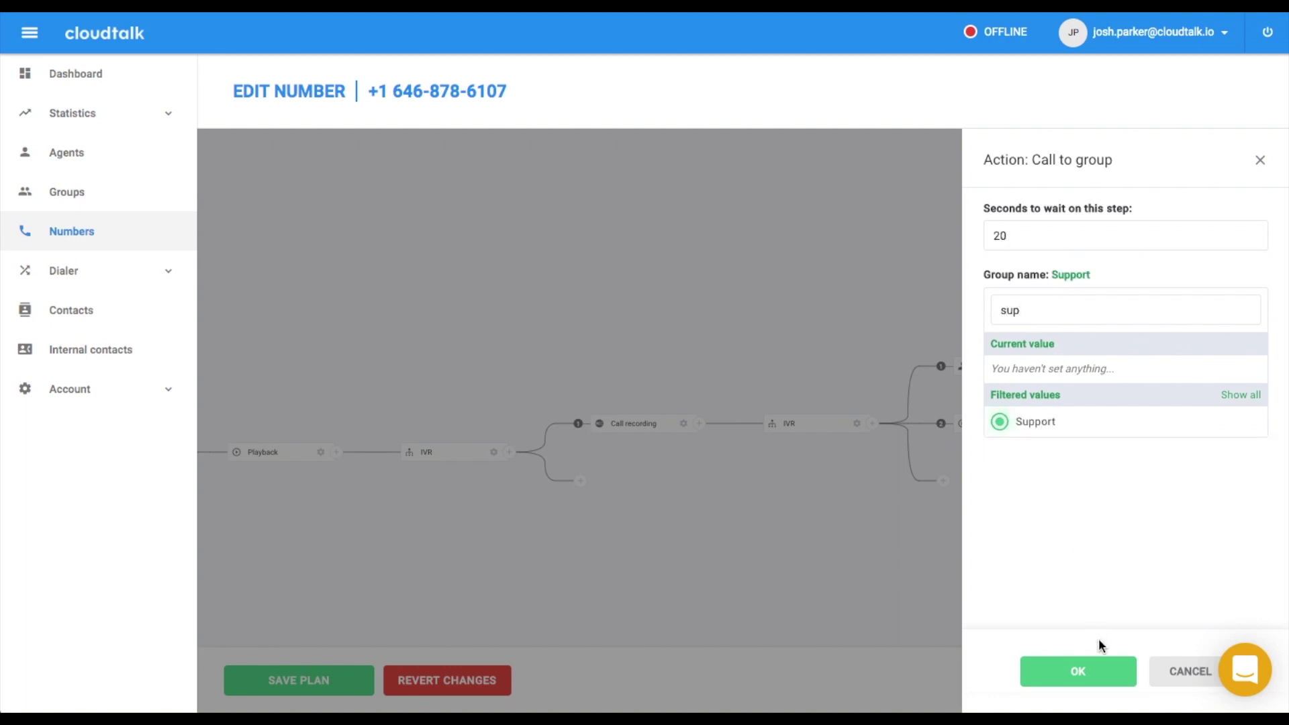
pyautogui.click(1097, 671)
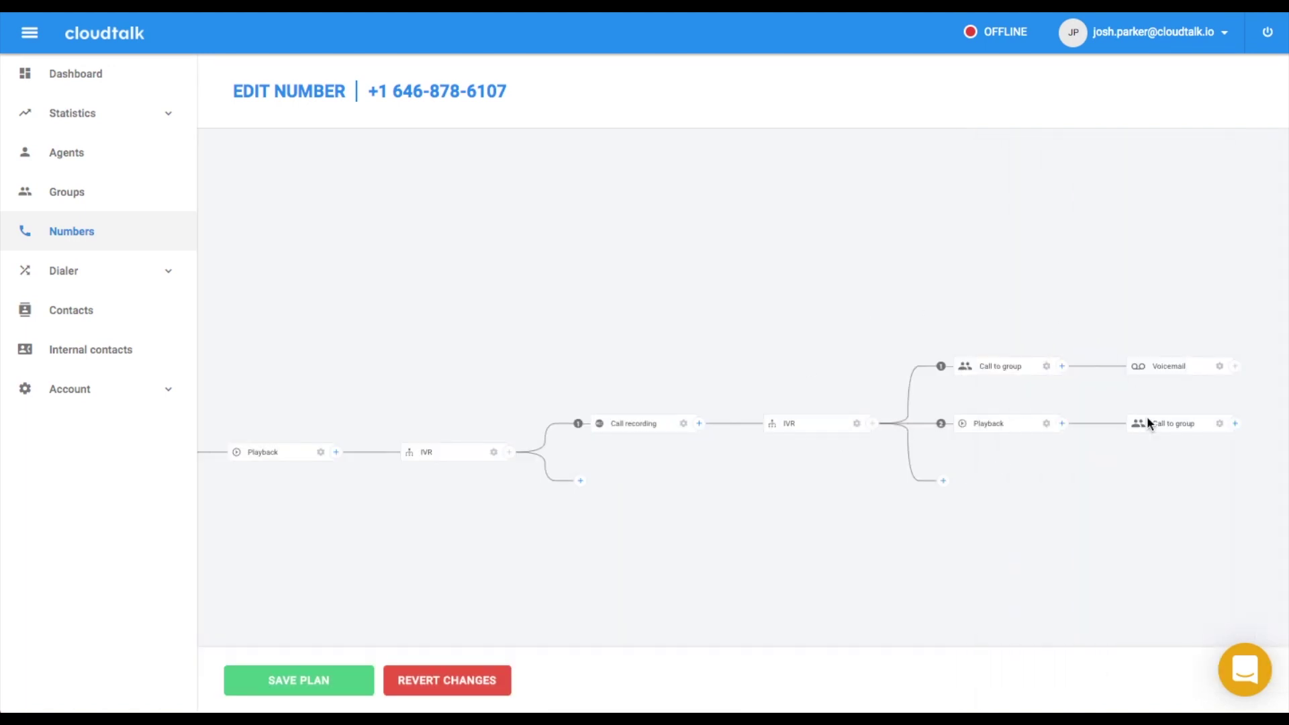
# Step: Add a main IVR key 2 branch with a Call recording step, recording enabled
pyautogui.click(581, 481)
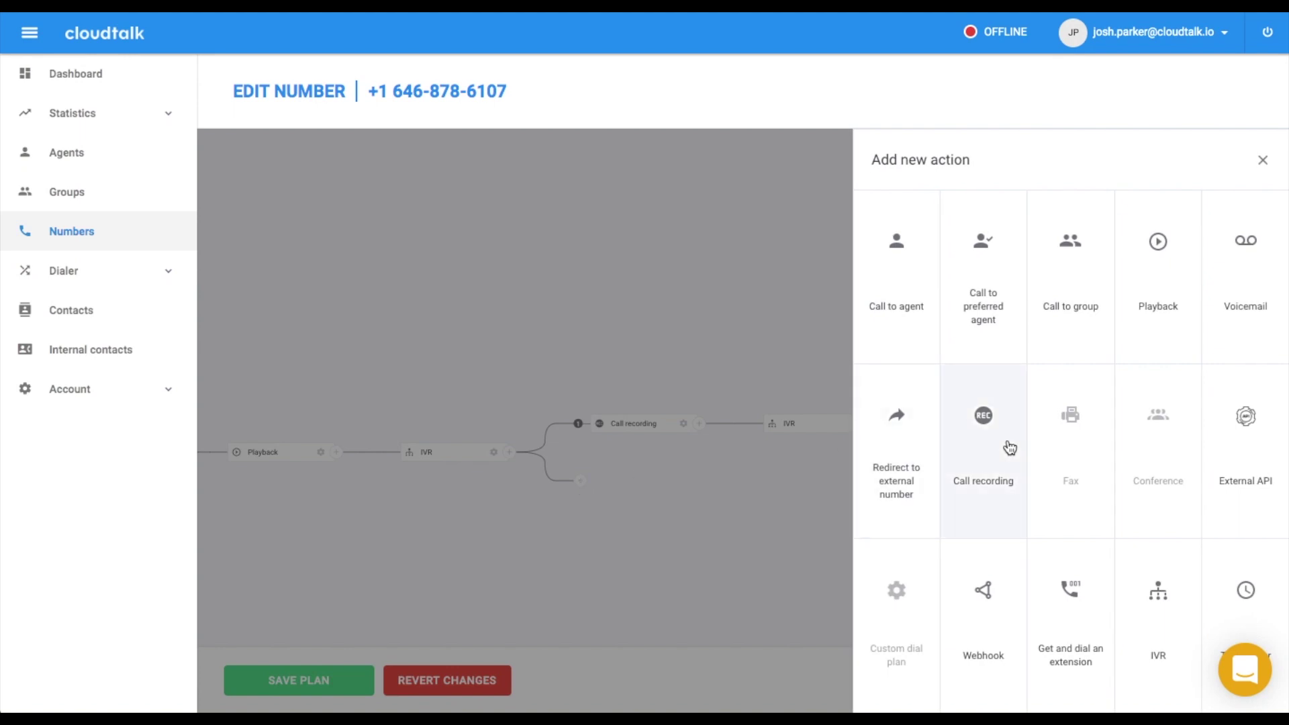
pyautogui.click(1008, 442)
pyautogui.click(1007, 232)
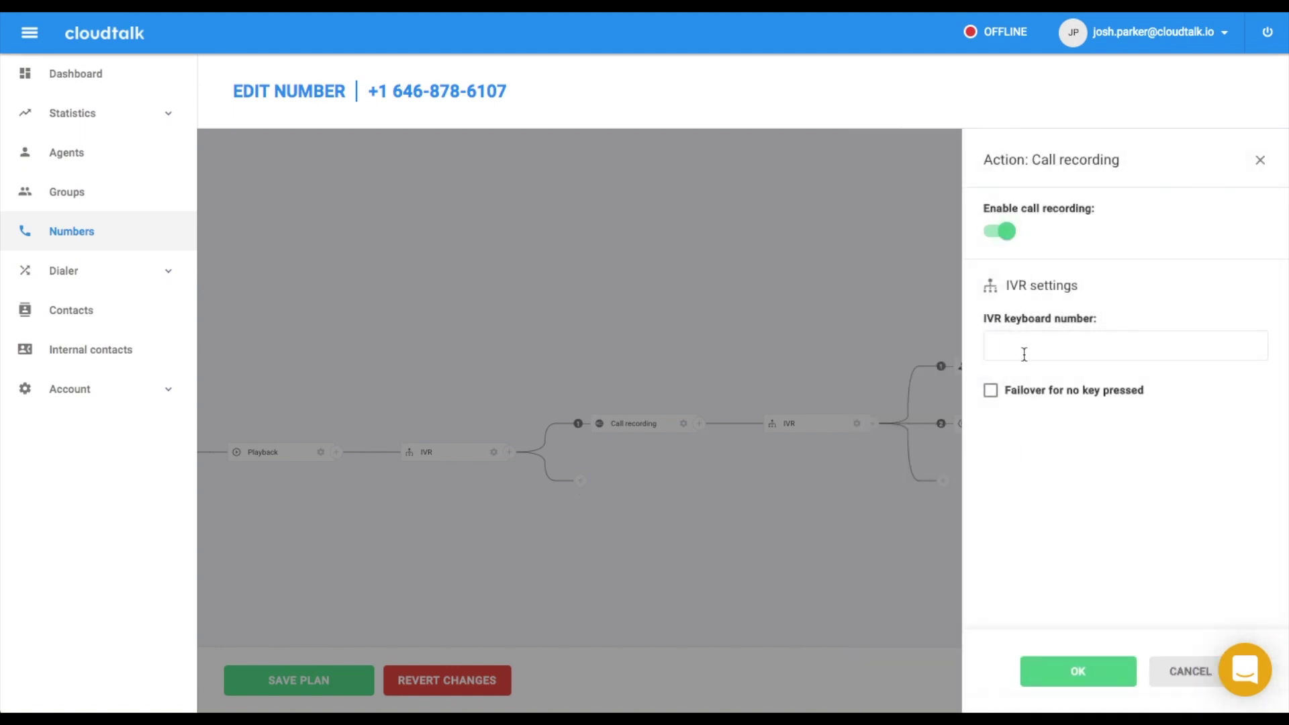
pyautogui.write('2')
pyautogui.click(1071, 671)
# Step: Follow the key 2 Call recording with a Call to group step ringing Finance
pyautogui.click(909, 339)
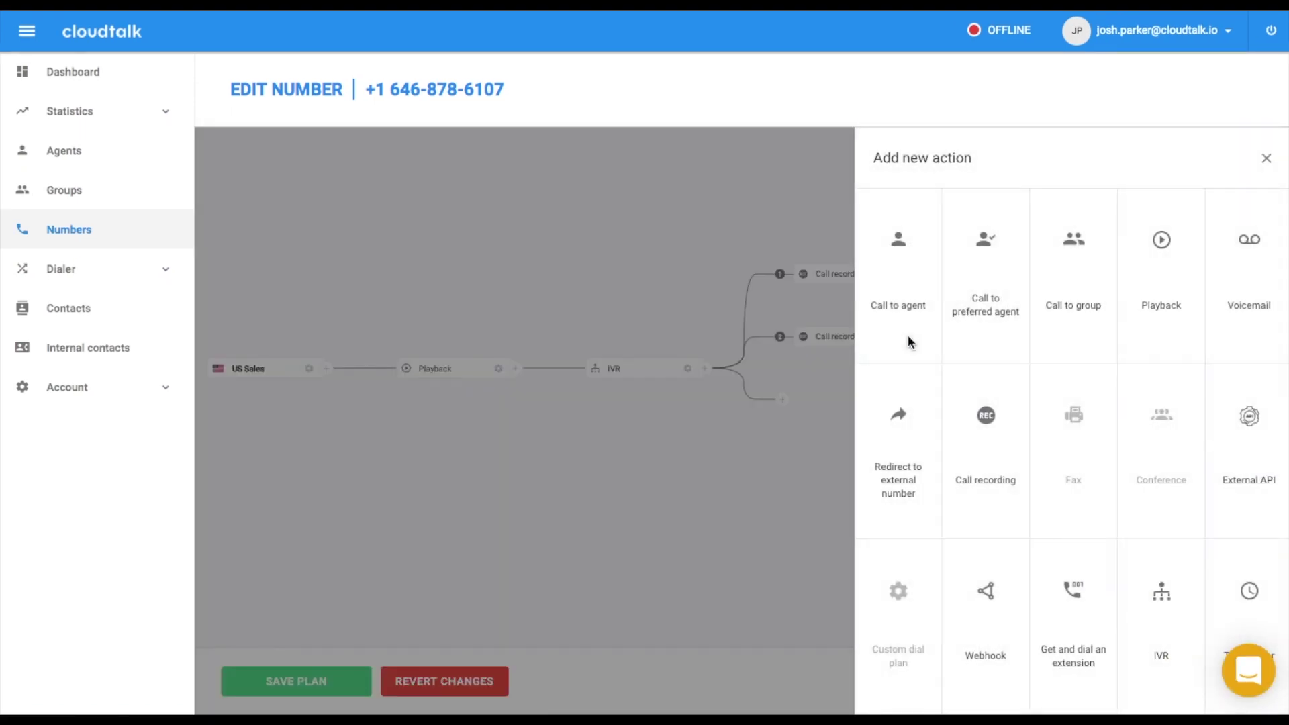
pyautogui.click(1067, 303)
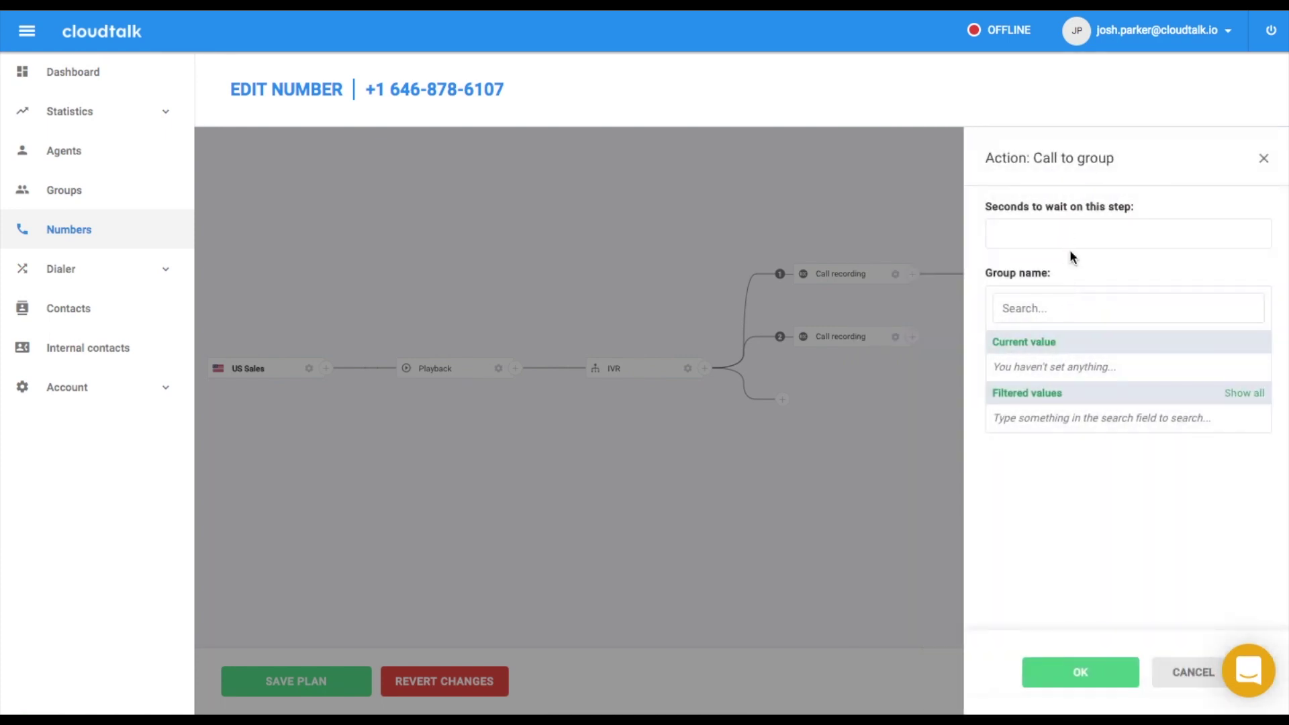
pyautogui.write('Fin')
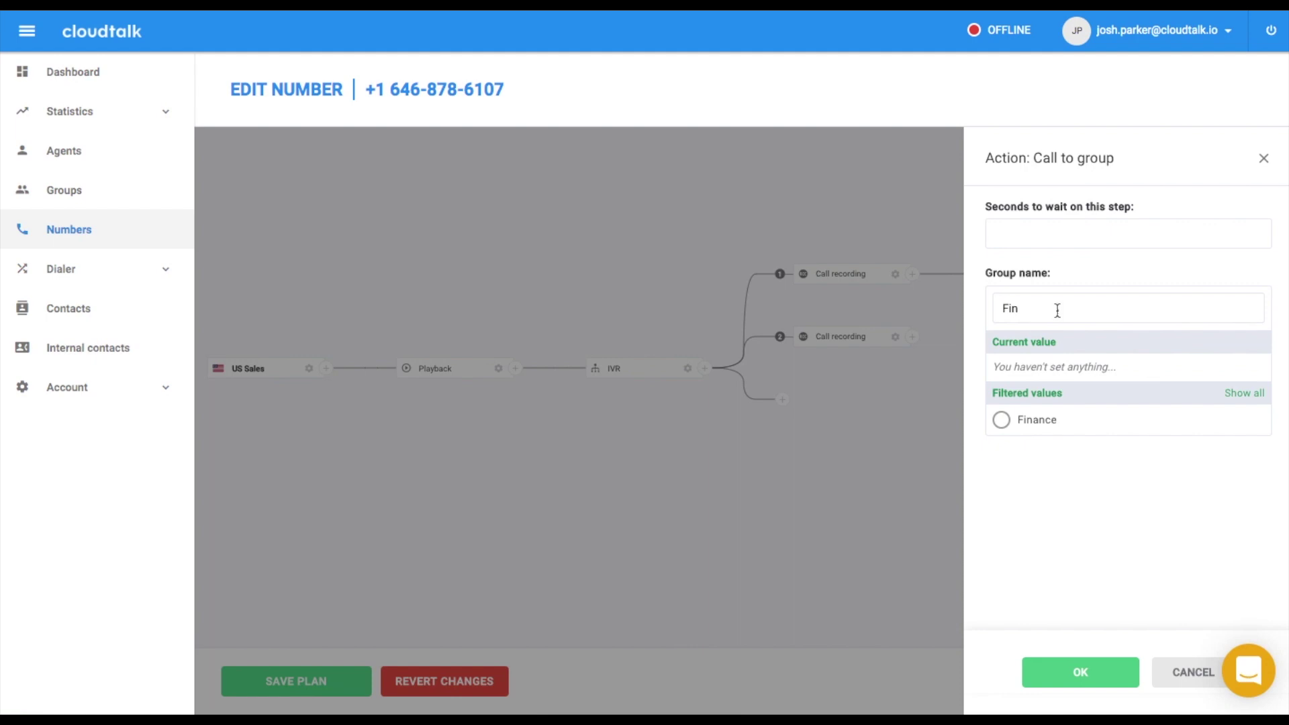
pyautogui.click(1000, 420)
pyautogui.click(1077, 672)
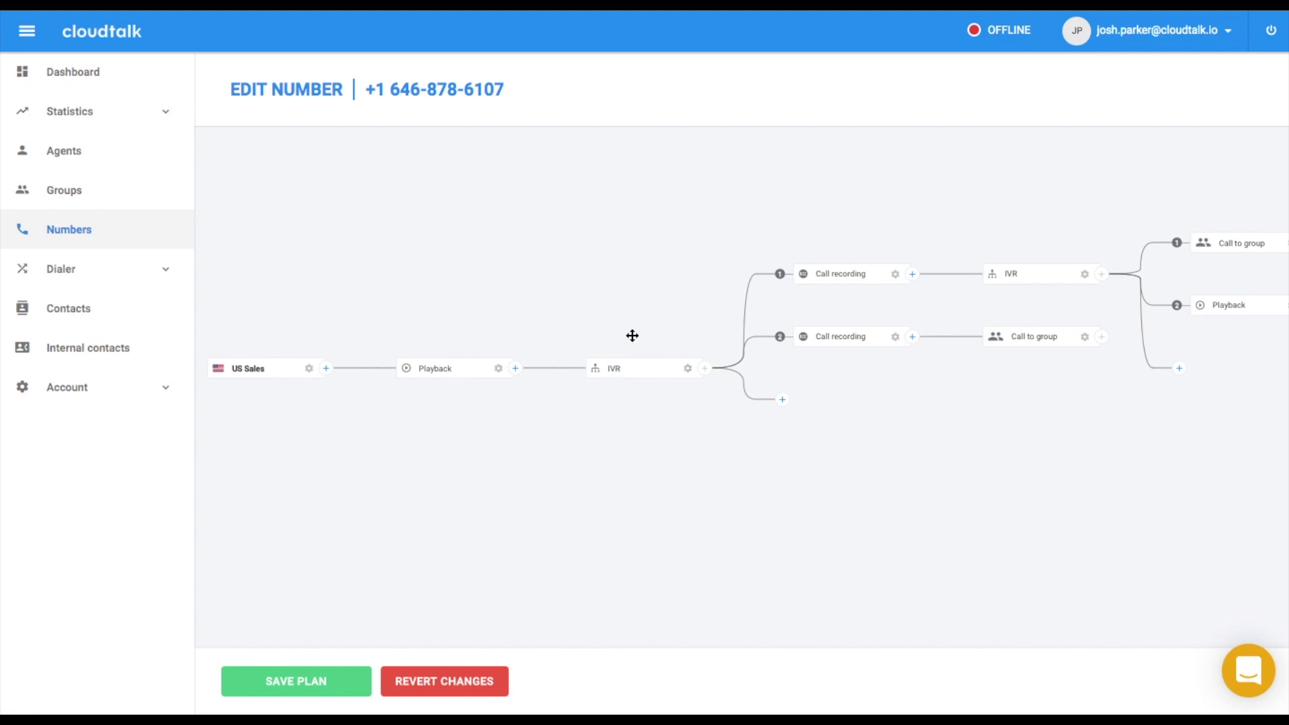
# Step: Add a third main-IVR branch: failover when no key is pressed, calling the General group
pyautogui.click(784, 401)
pyautogui.click(1076, 300)
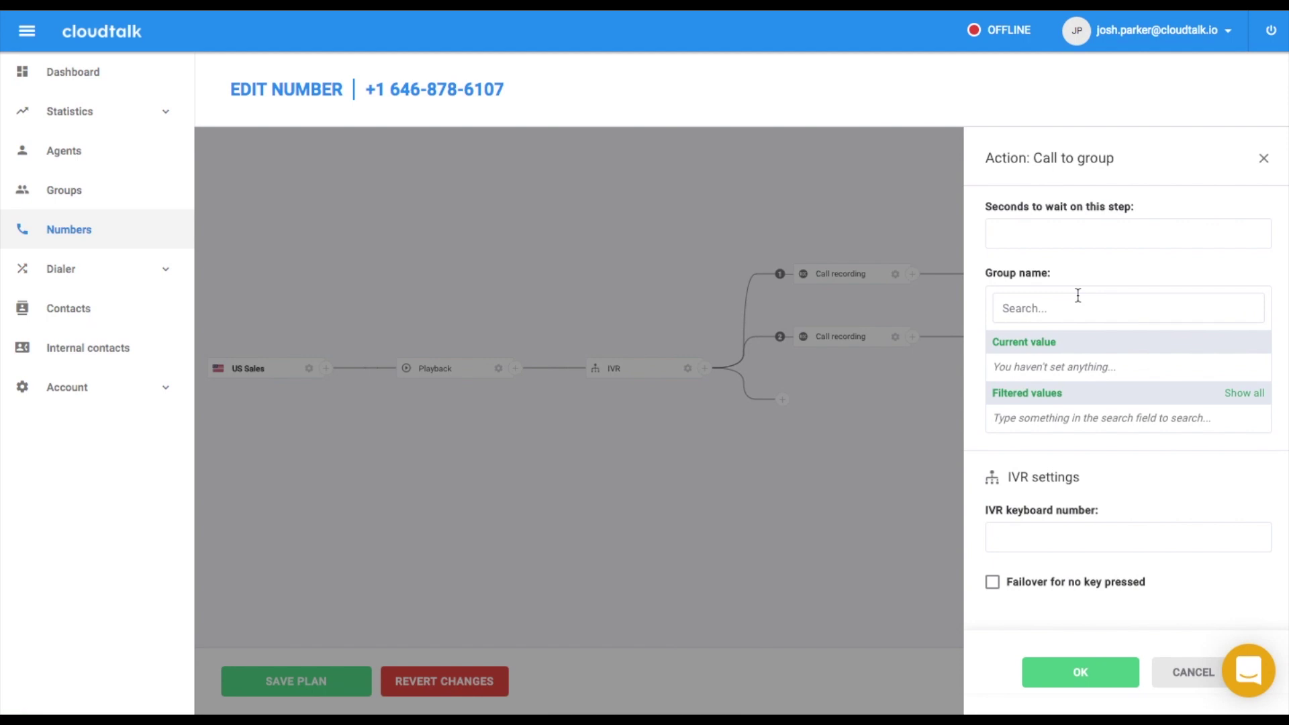
pyautogui.click(993, 583)
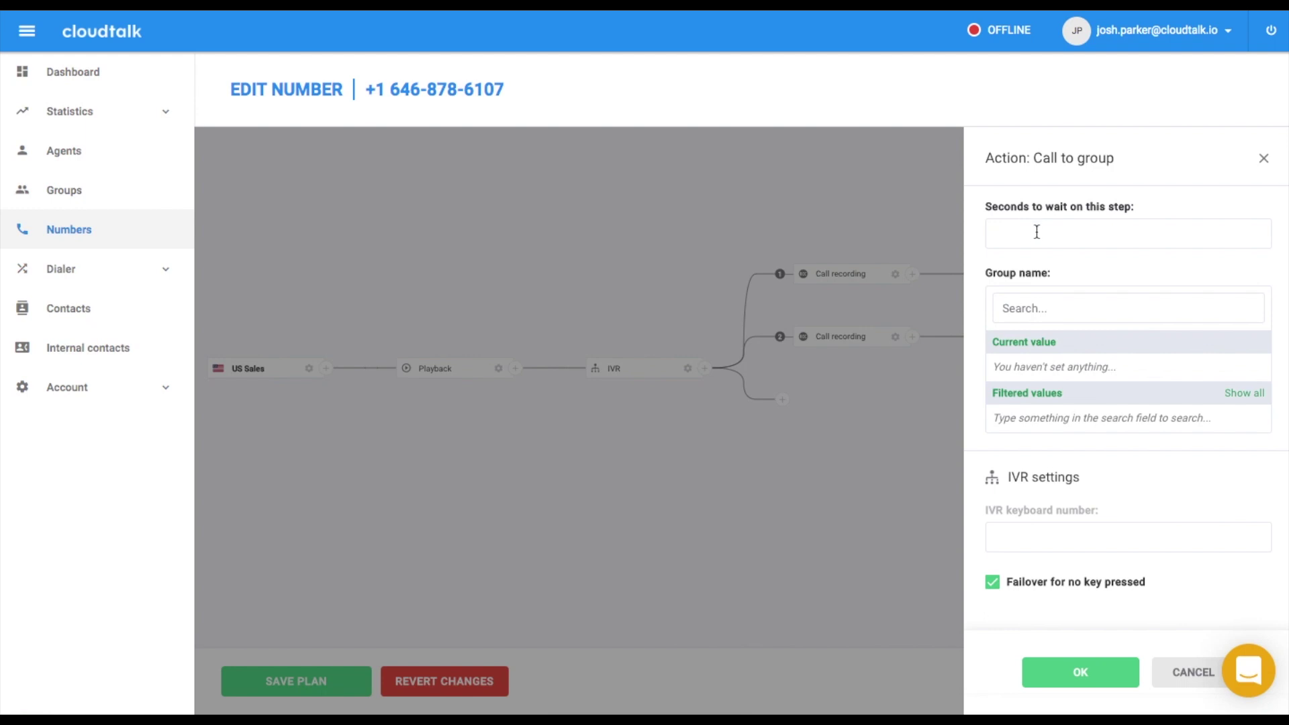
pyautogui.click(1028, 300)
pyautogui.write('Gene')
pyautogui.click(1001, 423)
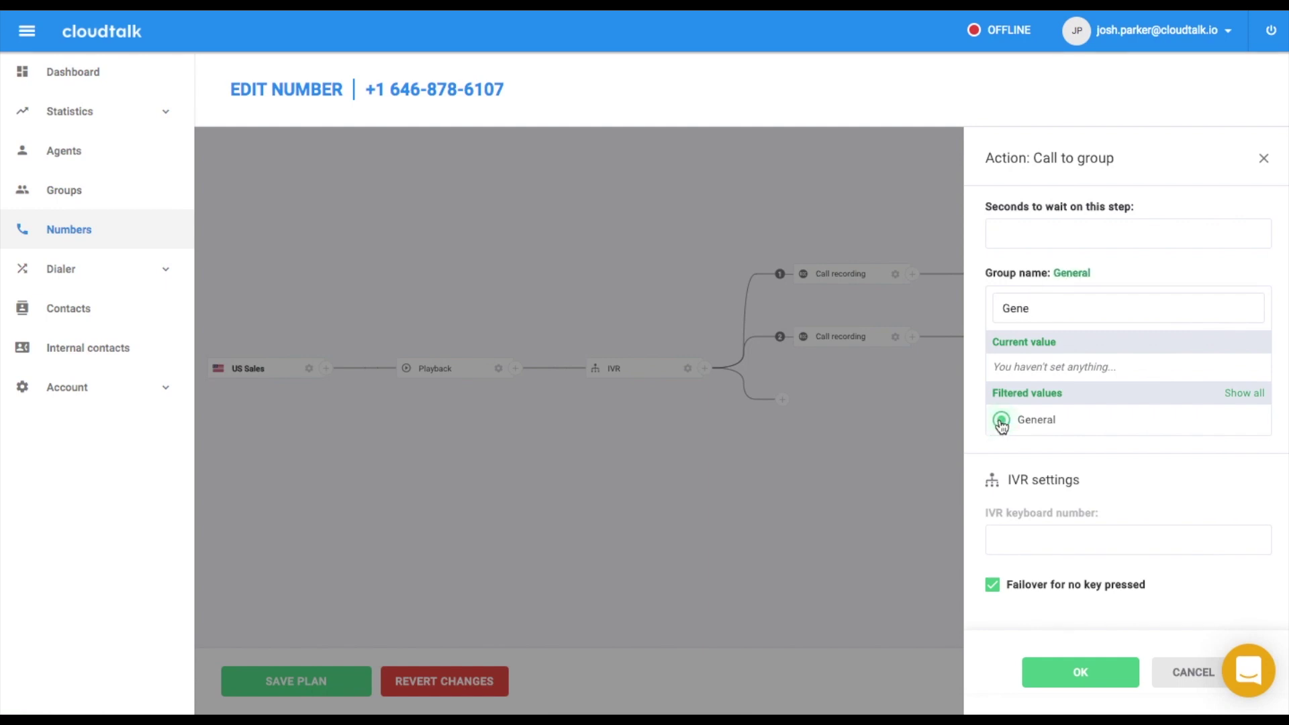
pyautogui.click(1078, 673)
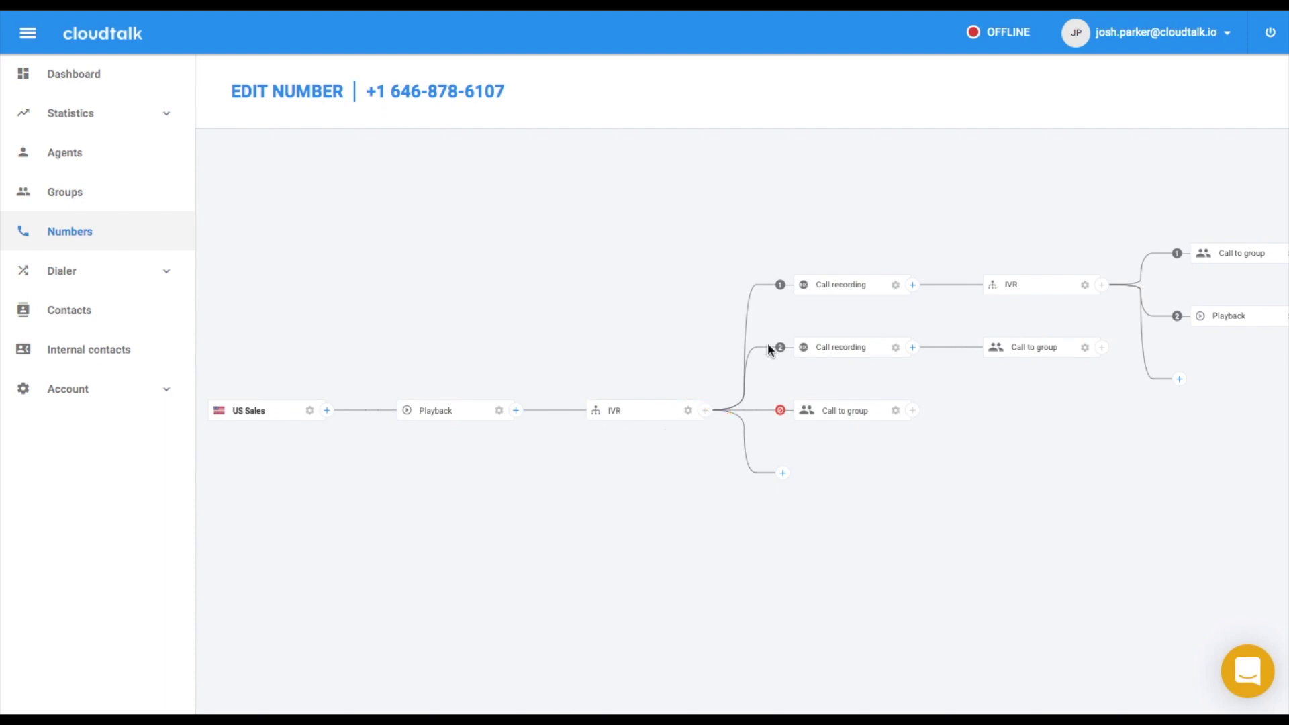
# Step: Pan the canvas left to reveal the nested IVR's key 1 and key 2 branches
pyautogui.moveTo(1021, 313)
pyautogui.mouseDown()
pyautogui.moveTo(884, 311)
pyautogui.moveTo(732, 334)
pyautogui.mouseUp()
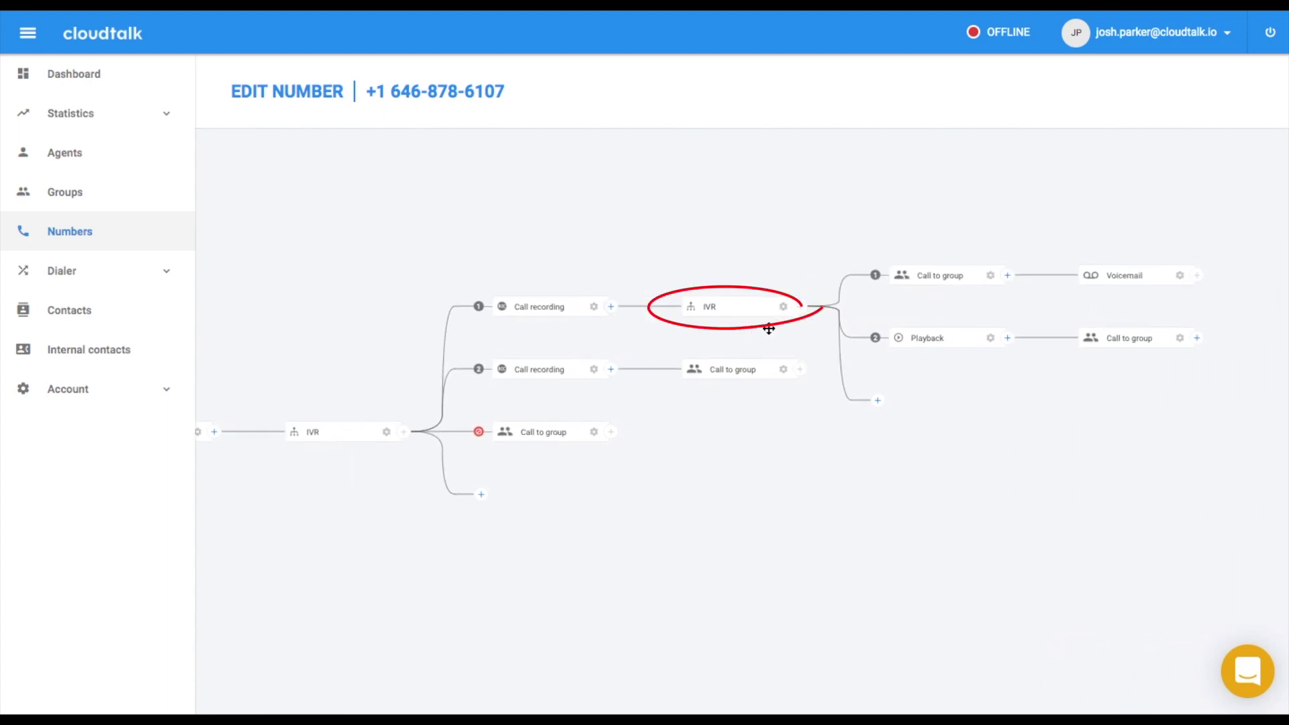